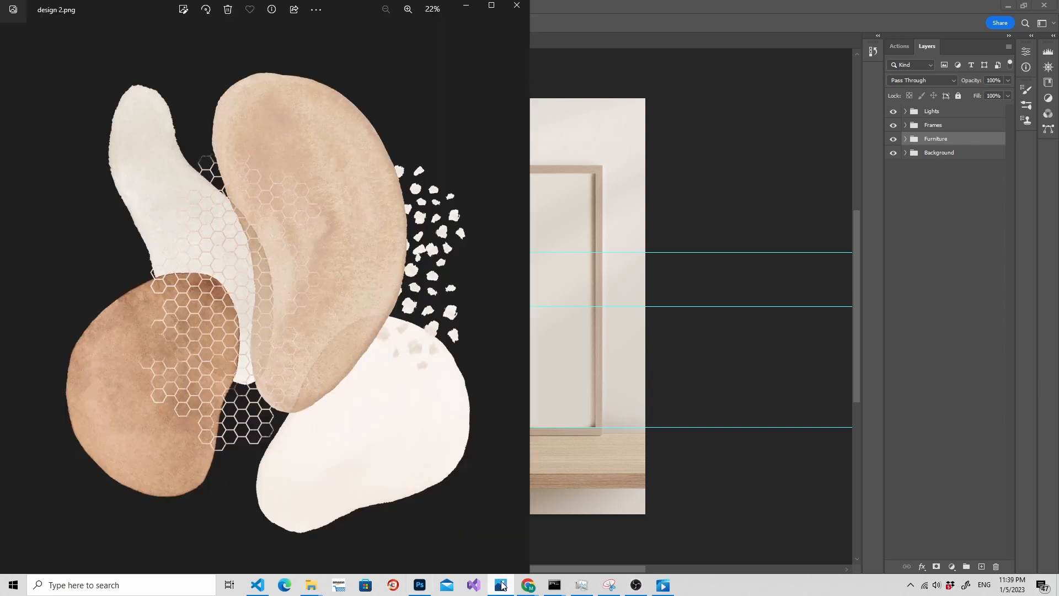
# Page through the design PNG artworks and the first framed mockup in the image viewer, then move the viewer aside and minimize it
pyautogui.click(500, 584)
pyautogui.click(519, 299)
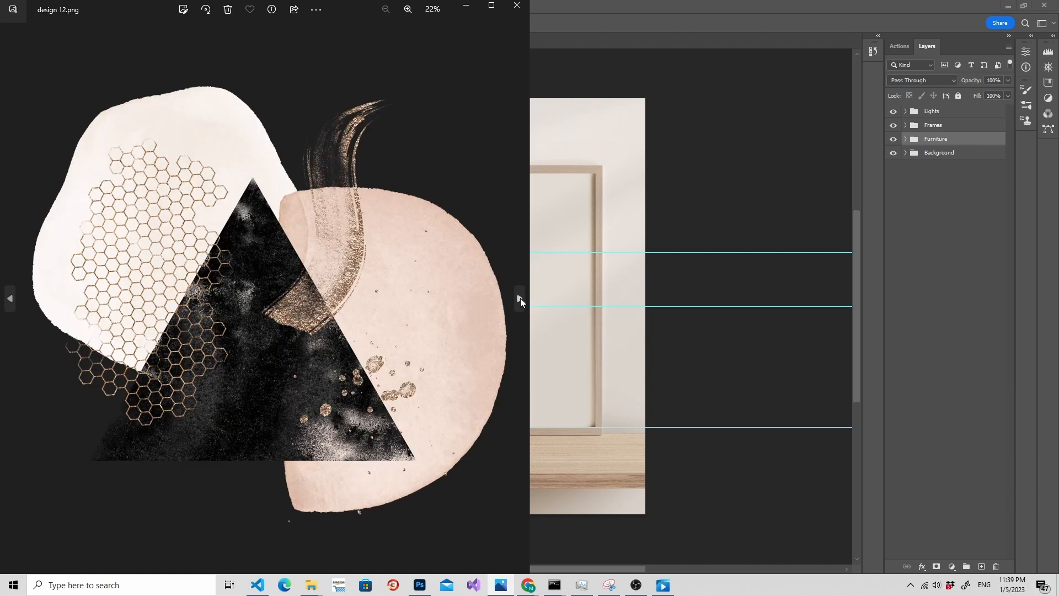
pyautogui.click(519, 299)
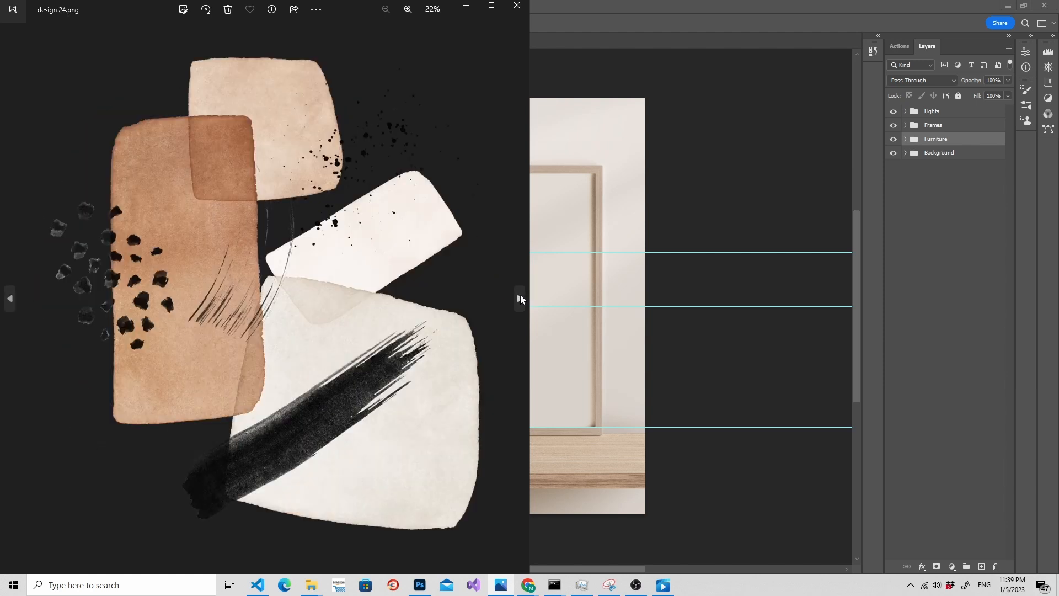
pyautogui.click(519, 298)
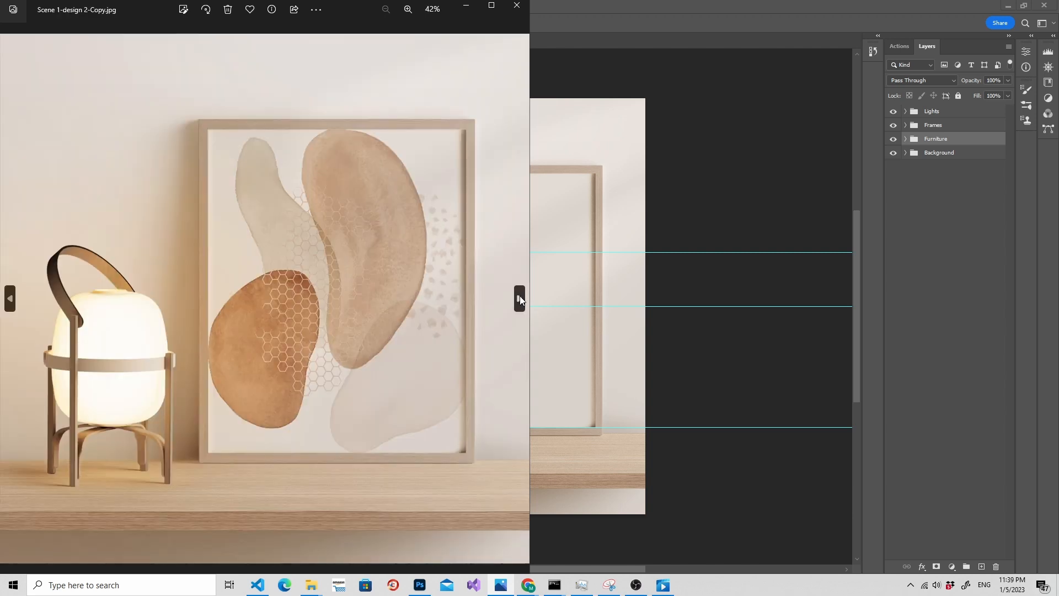
pyautogui.click(9, 298)
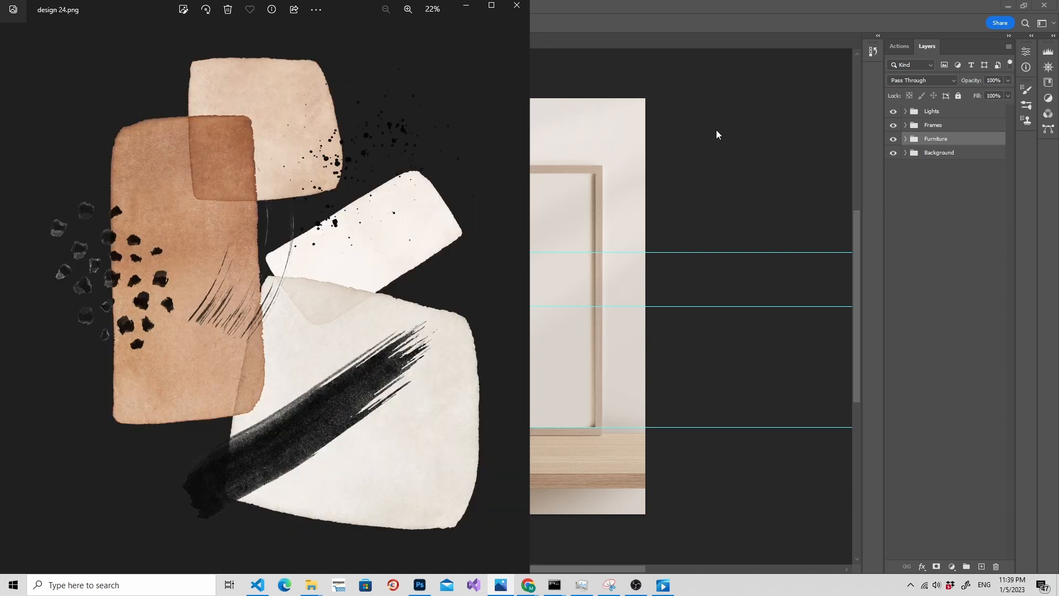
pyautogui.moveTo(157, 42); pyautogui.dragTo(806, 97)
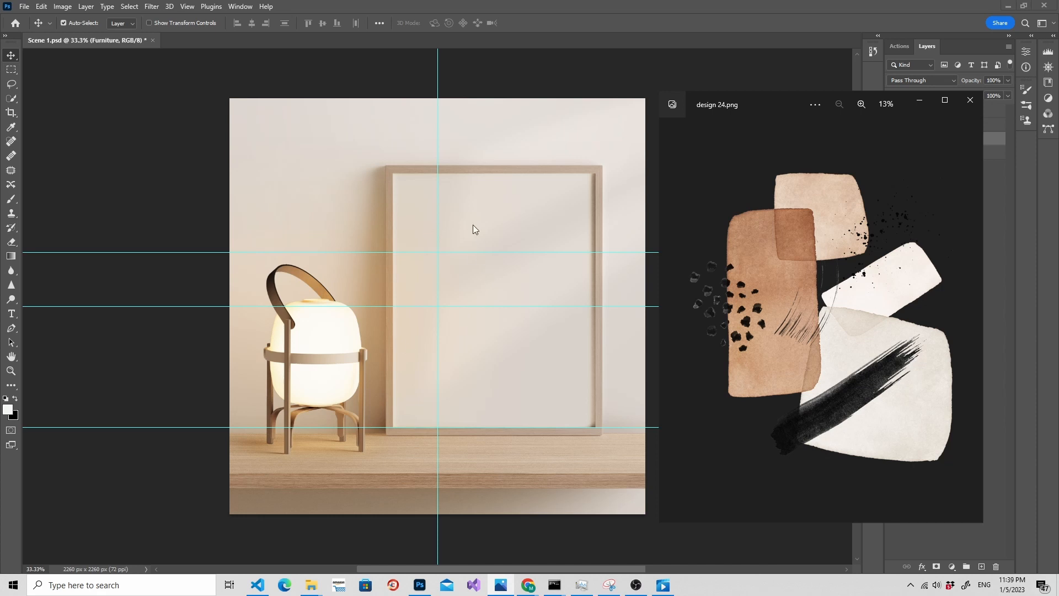
pyautogui.click(920, 104)
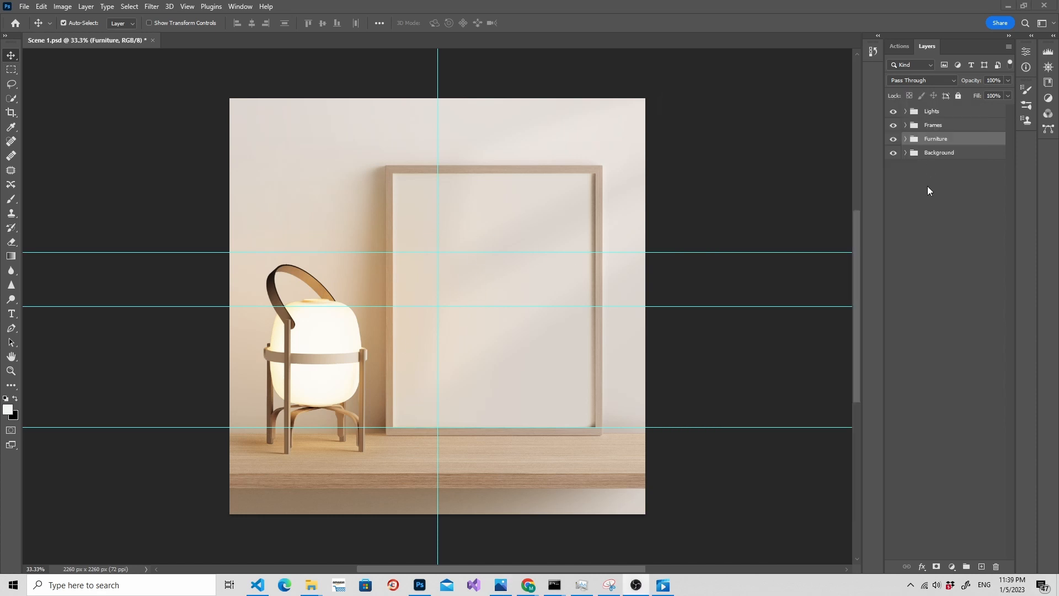
# Examine the contents of the Lights group, including its Light Overlay and Lamp subgroups
pyautogui.click(905, 111)
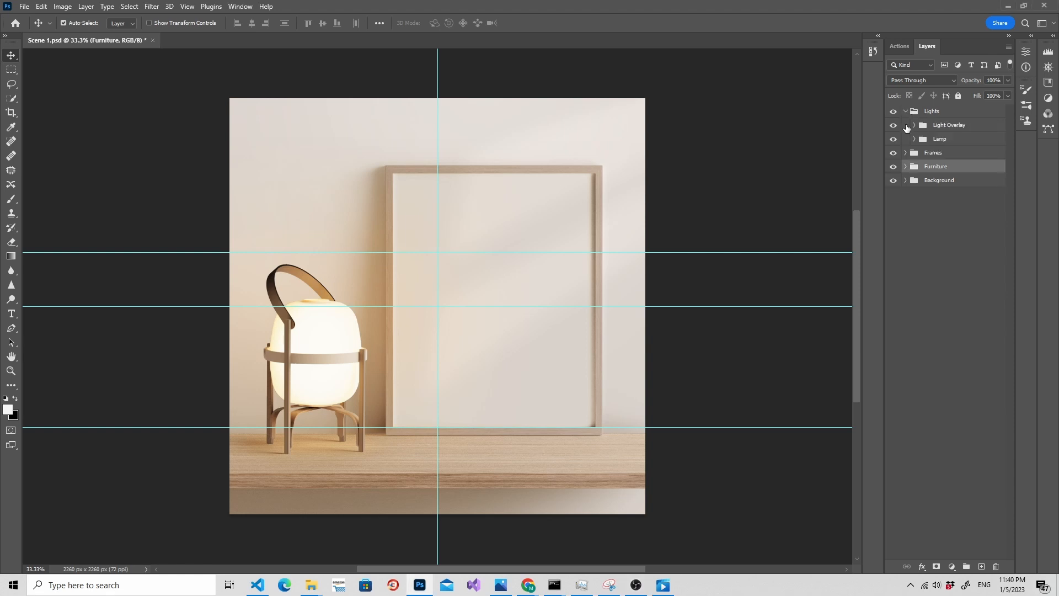
pyautogui.click(914, 126)
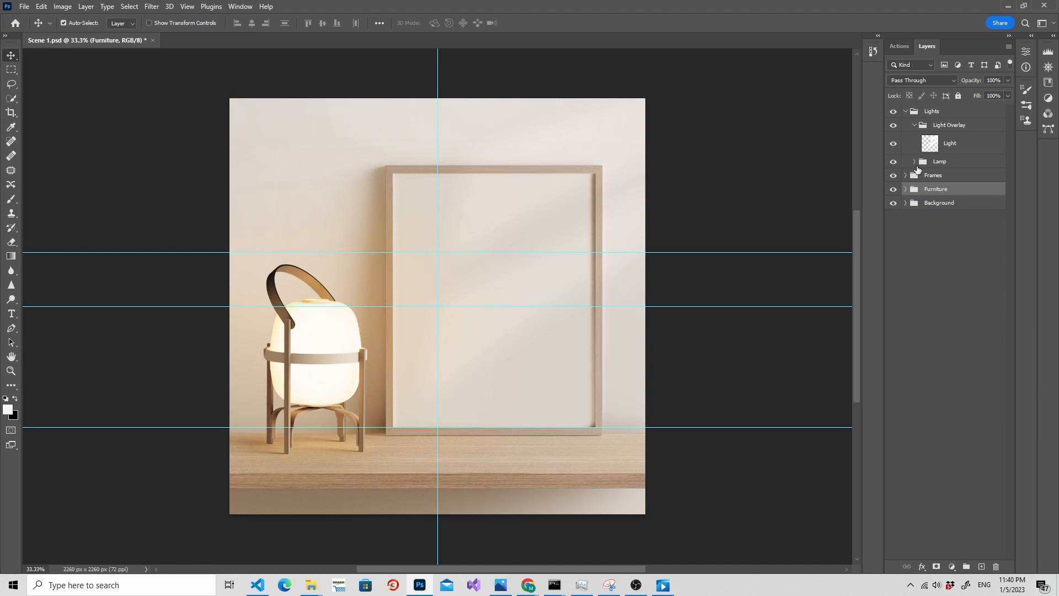
pyautogui.click(914, 162)
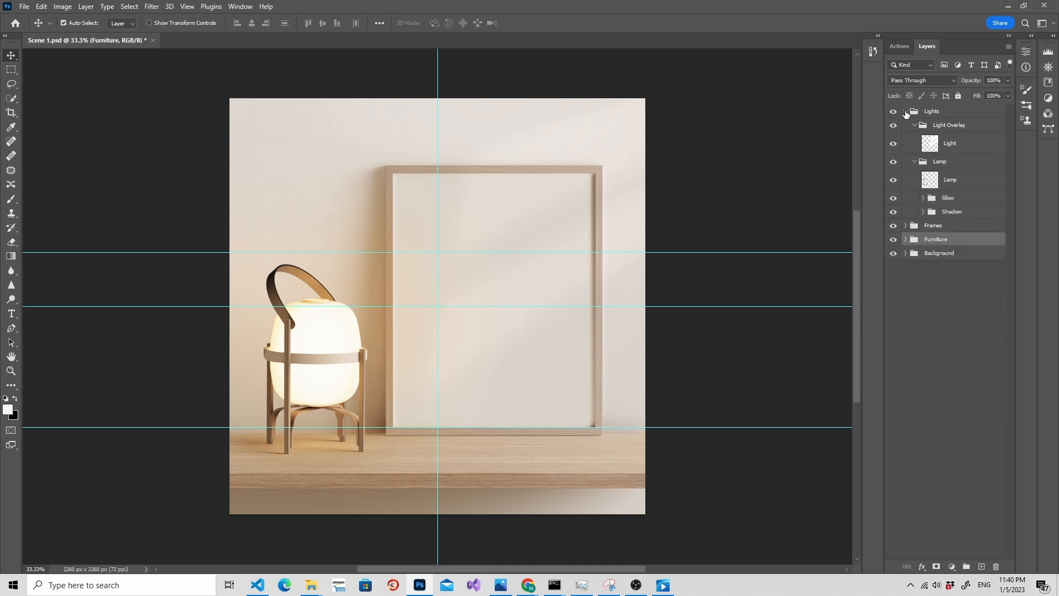
pyautogui.click(905, 111)
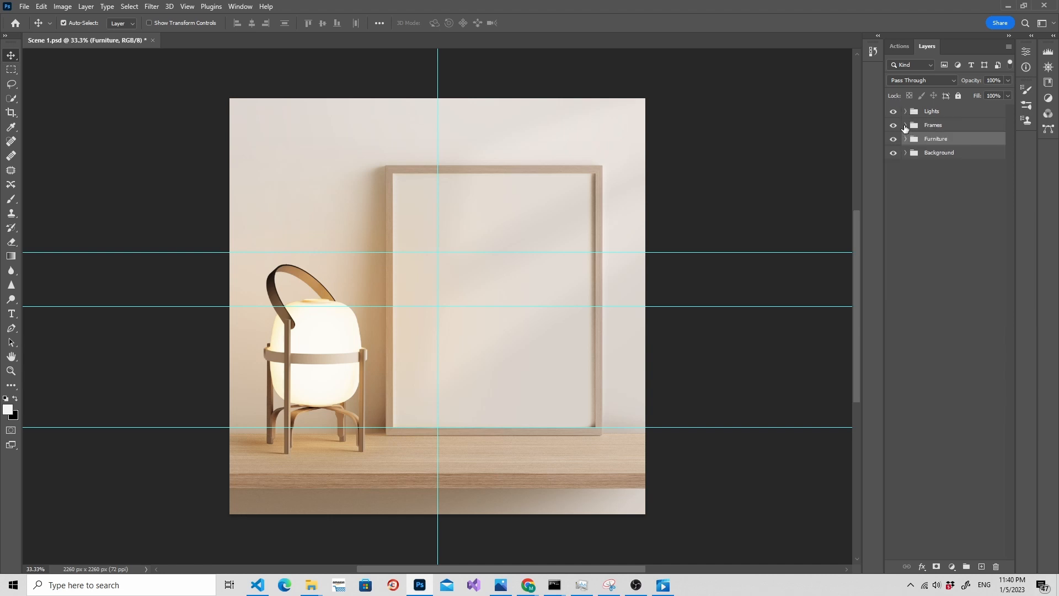
# Expand the Frames group and select the "Insert image here" smart object layer inside 4:5 Vertical
pyautogui.click(904, 125)
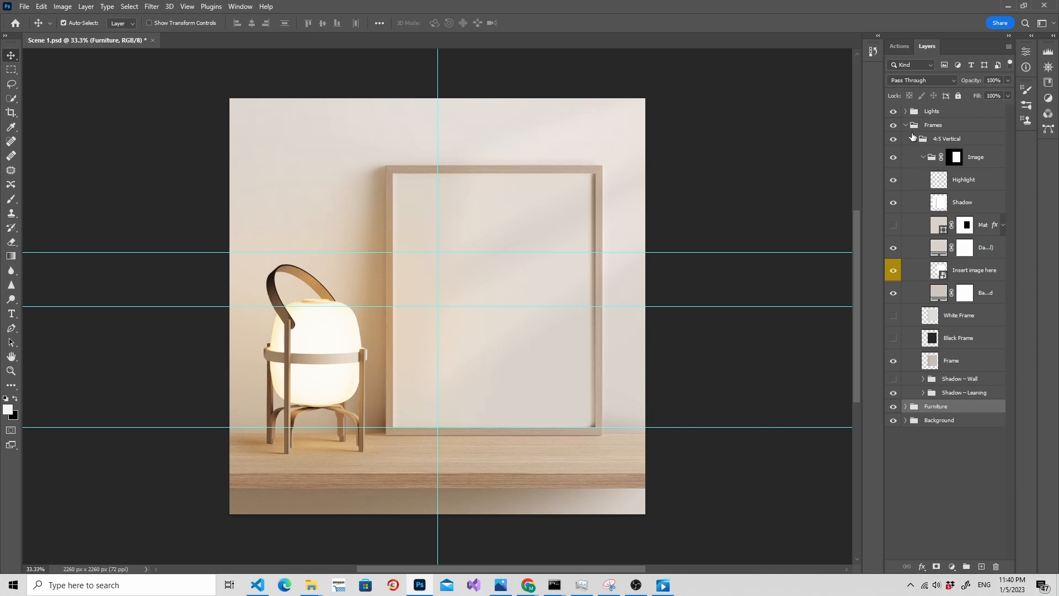
pyautogui.click(914, 139)
pyautogui.click(914, 139)
pyautogui.click(939, 270)
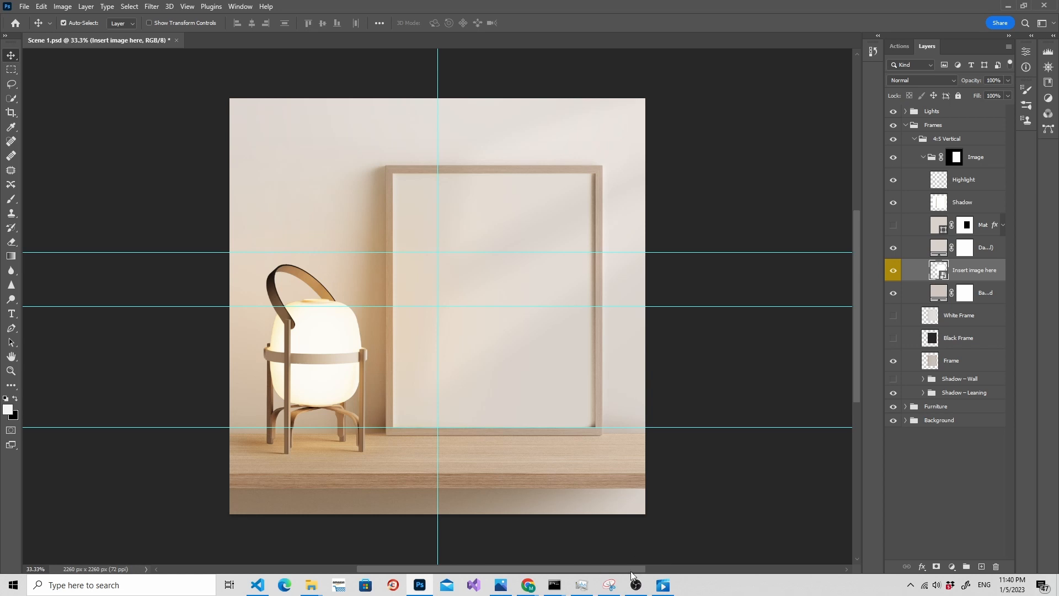
# Switch to the image viewer, go back from design 24.png to design 2.png, and minimize the viewer
pyautogui.click(500, 584)
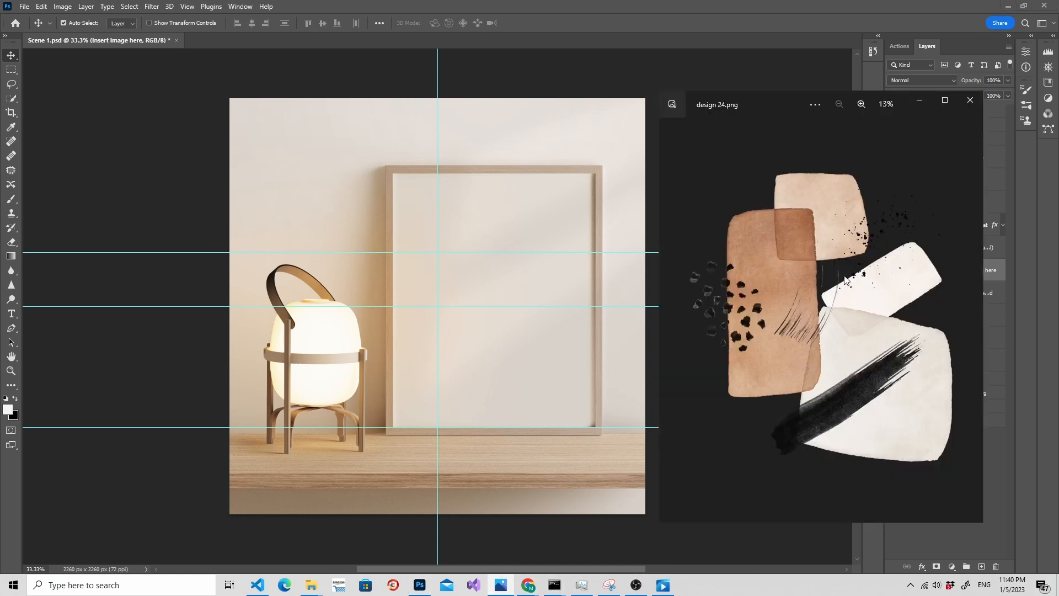
pyautogui.click(671, 316)
pyautogui.click(672, 317)
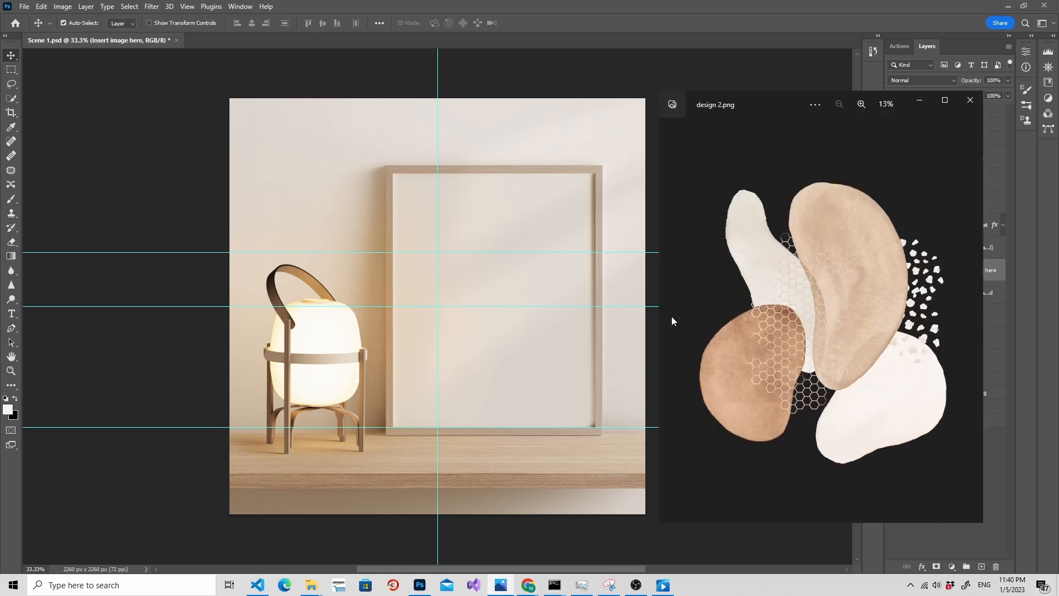
pyautogui.click(917, 101)
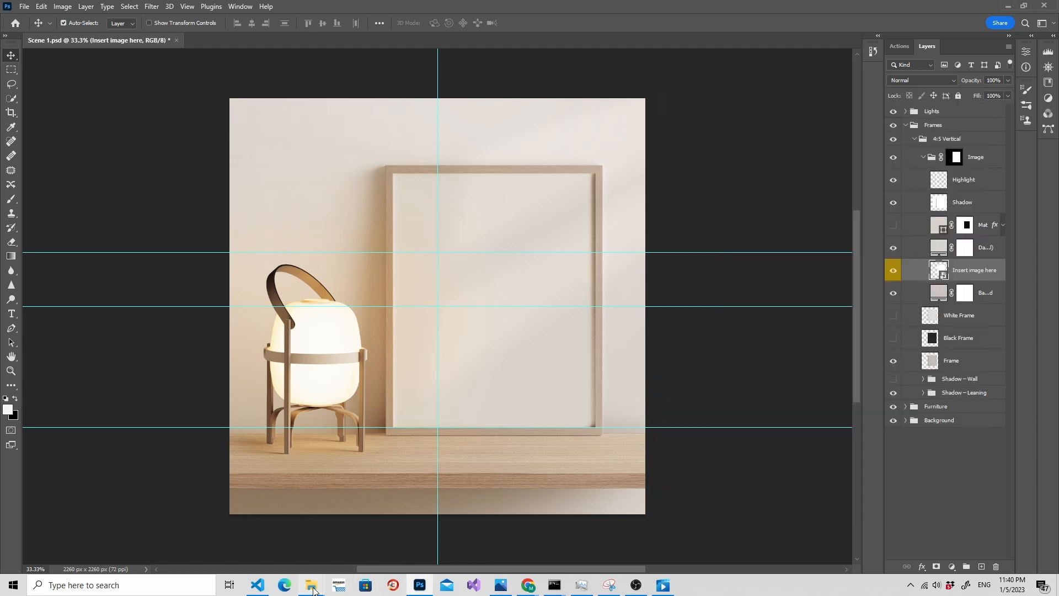
# Switch to the Showcase folder in File Explorer and view the finished mockups for designs 2, 12 and 24
pyautogui.moveTo(311, 586)
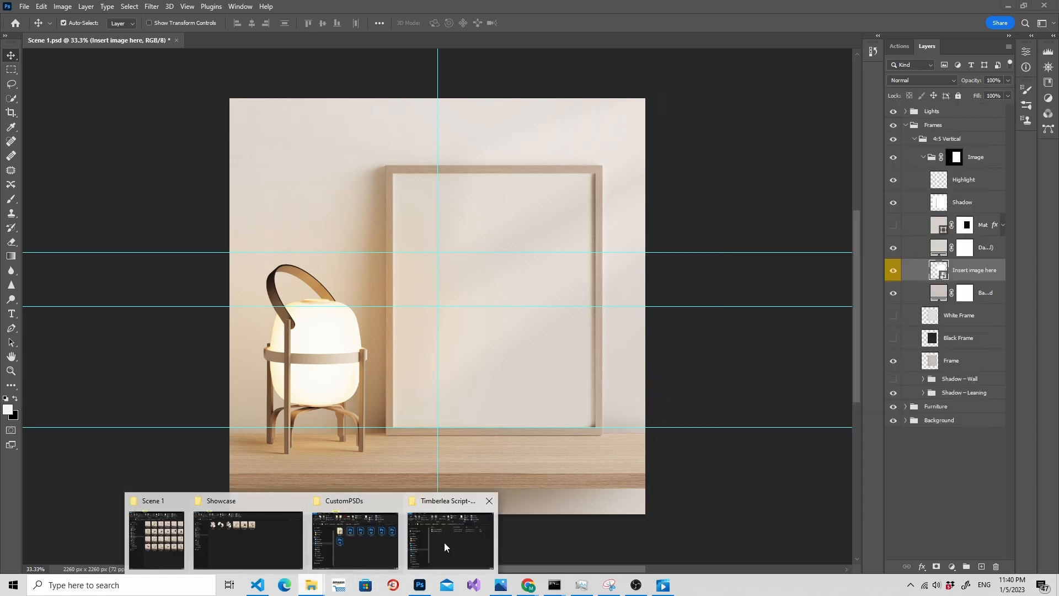
pyautogui.click(250, 528)
pyautogui.click(419, 127)
pyautogui.doubleClick(419, 127)
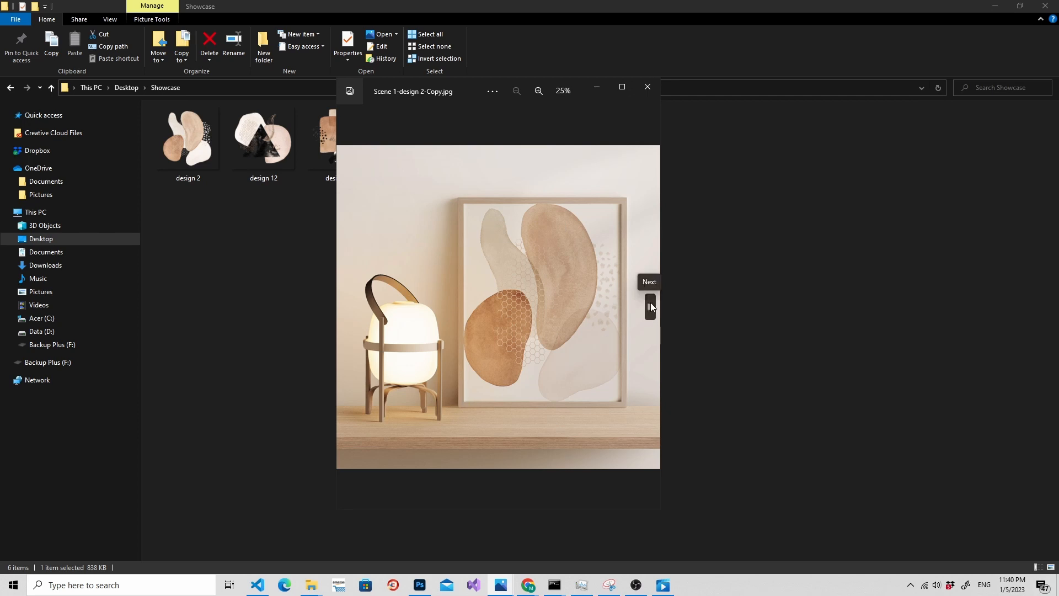
pyautogui.click(650, 303)
pyautogui.click(652, 305)
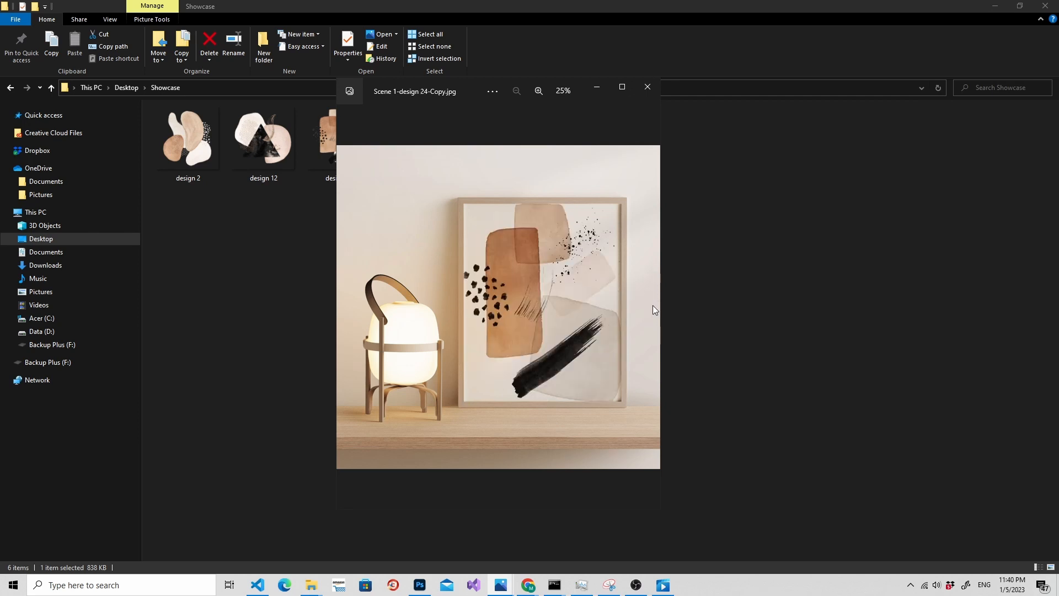
pyautogui.click(804, 346)
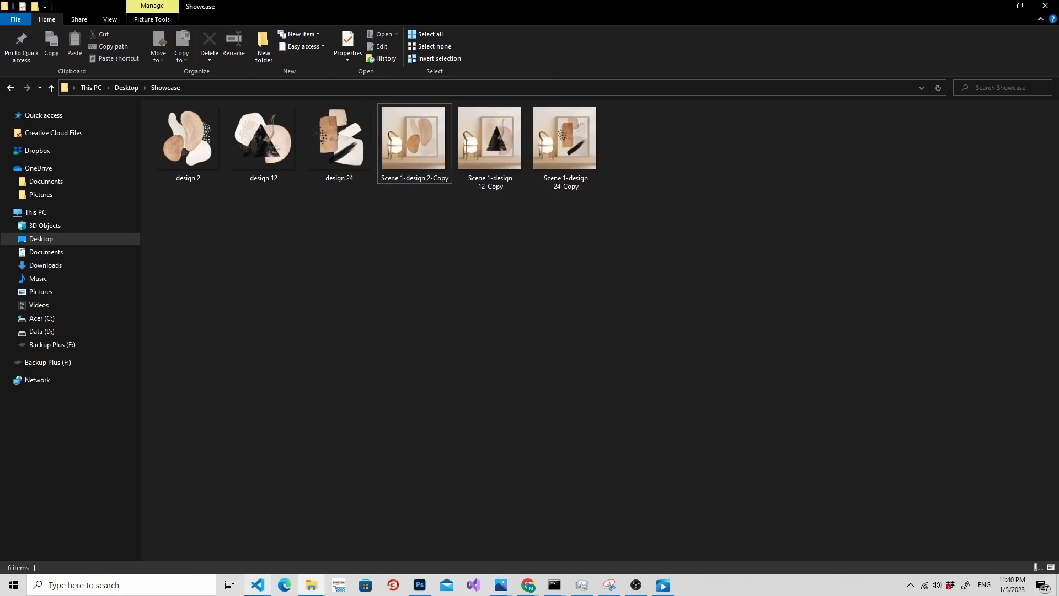
# Bring up the Scene 1 output folder full-screen and page through its mockups from design 1 to design 24
pyautogui.click(313, 584)
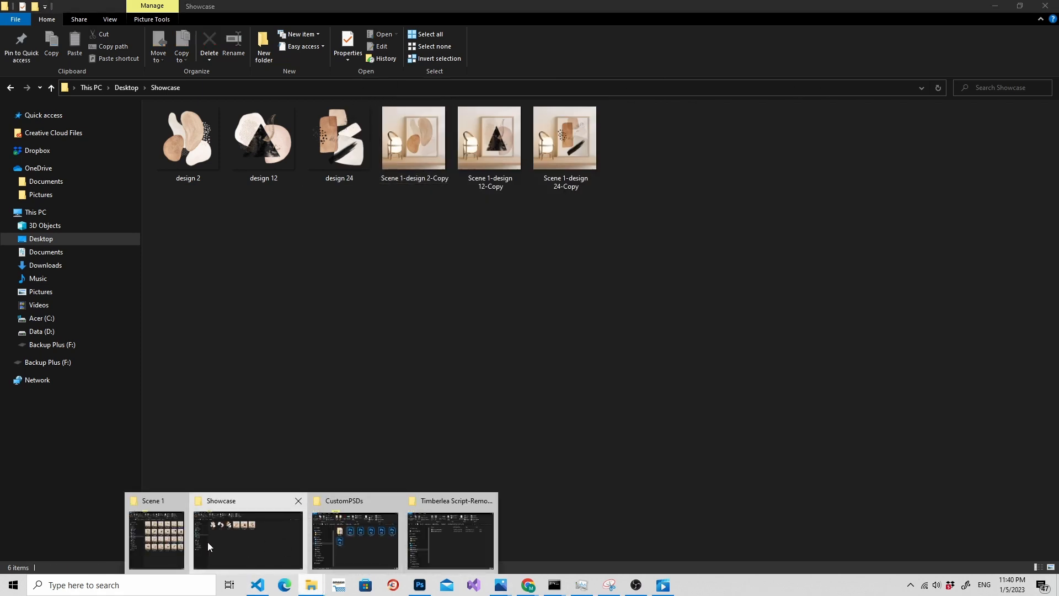
pyautogui.click(165, 546)
pyautogui.doubleClick(945, 27)
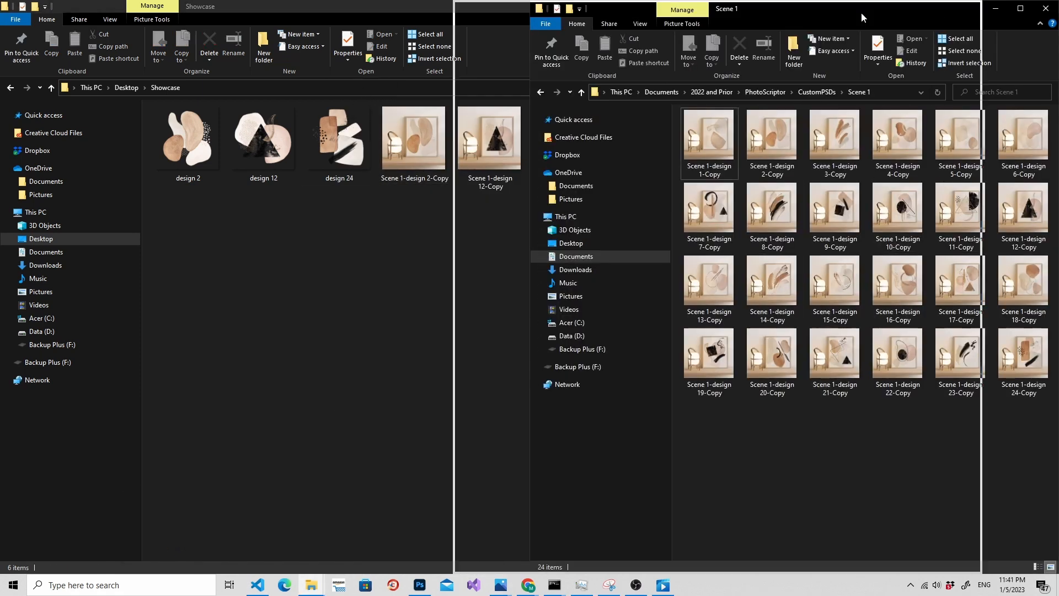
pyautogui.click(705, 31)
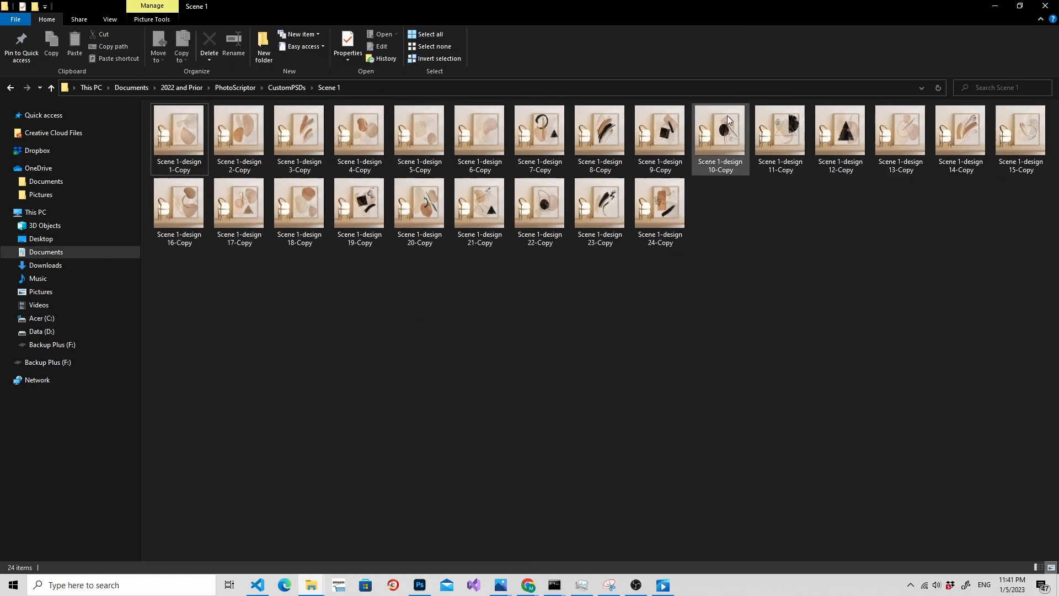
pyautogui.doubleClick(178, 124)
pyautogui.scroll(-1, 363, 218)
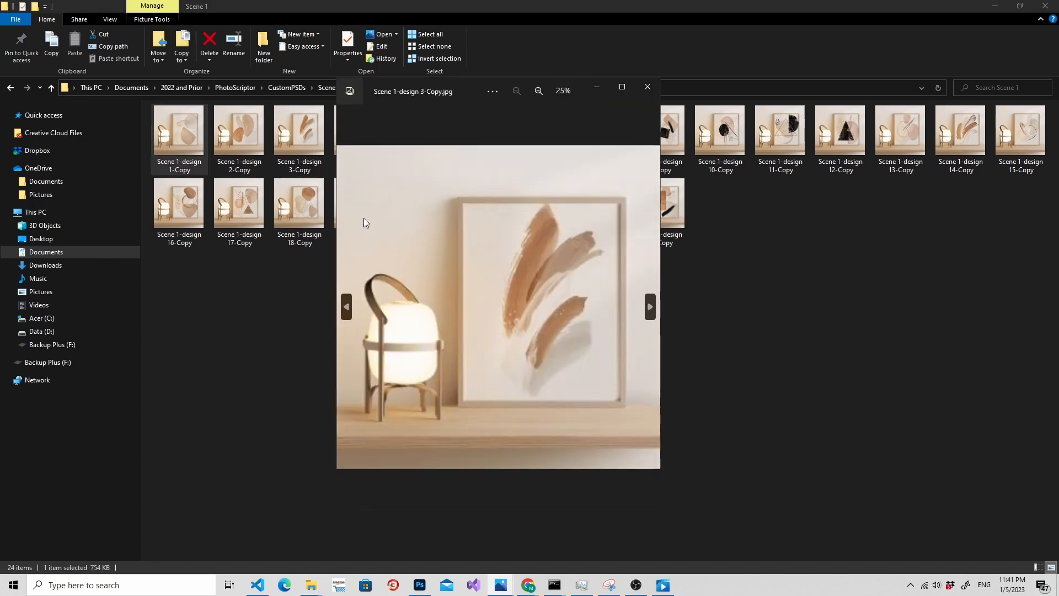
pyautogui.scroll(-14, 363, 217)
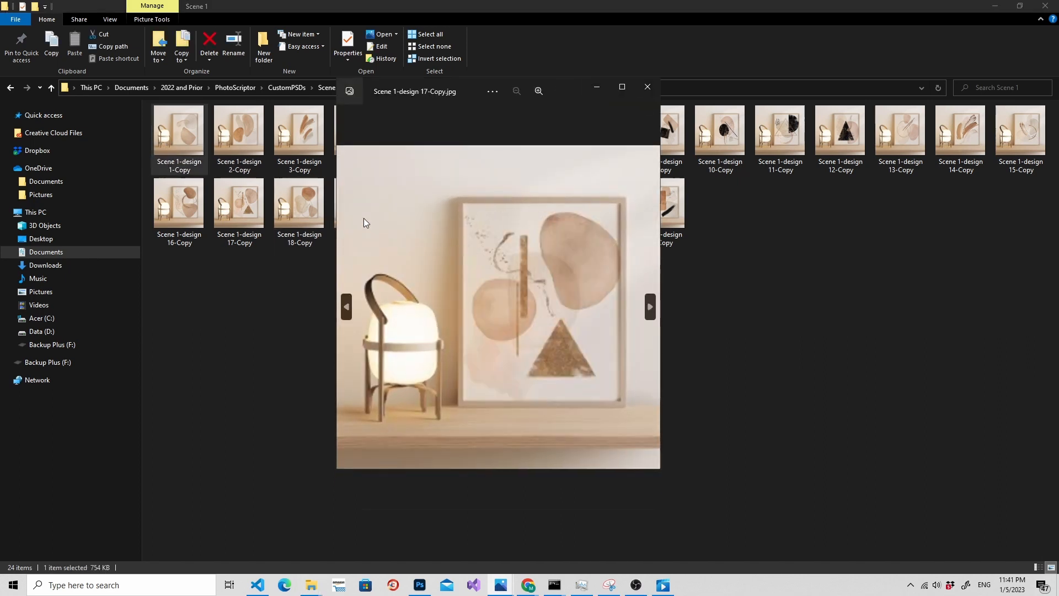
pyautogui.scroll(-7, 363, 219)
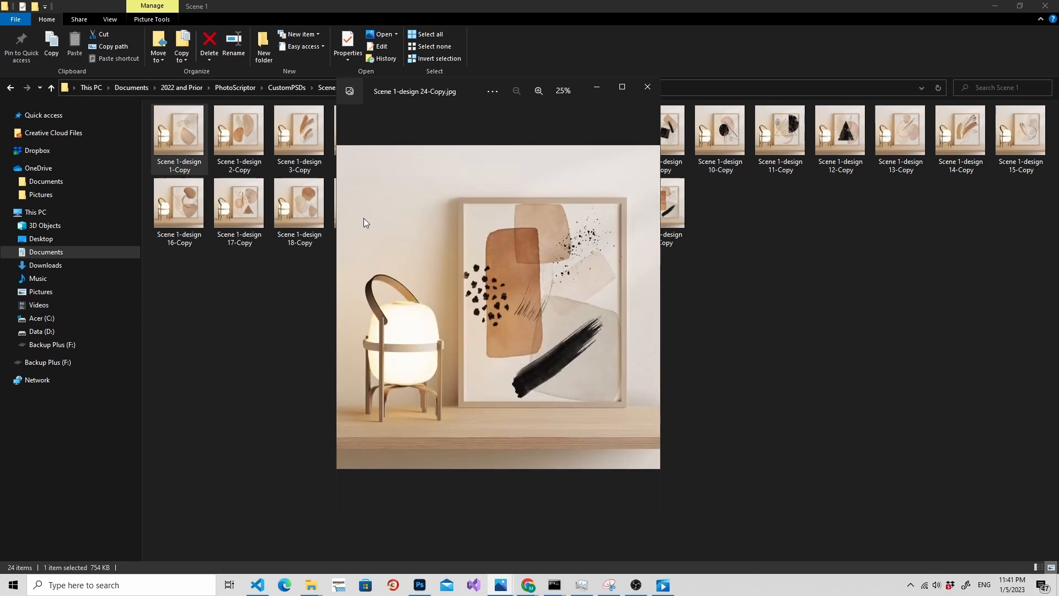
pyautogui.click(647, 87)
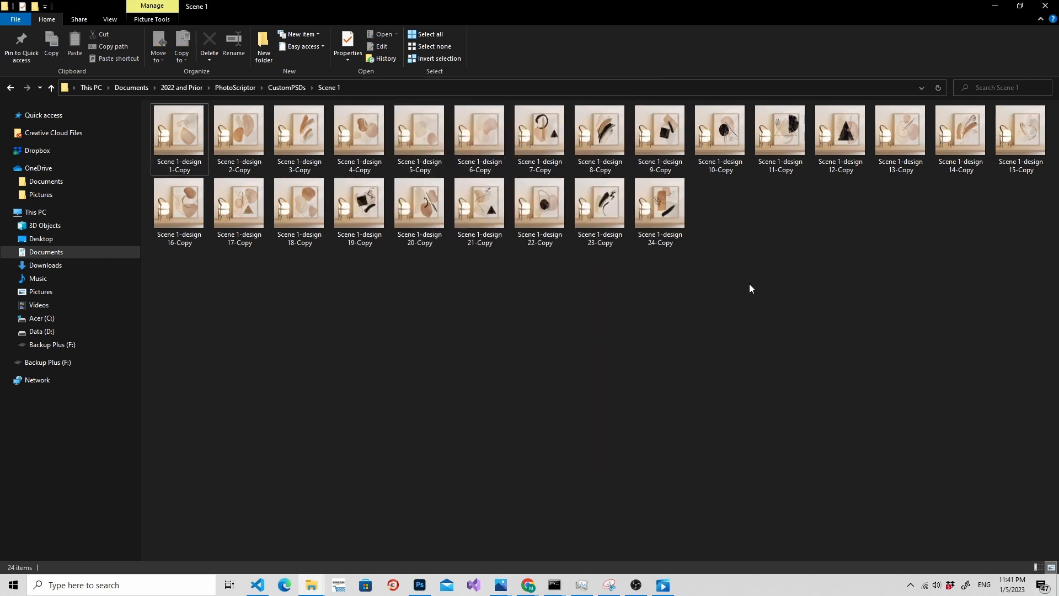
# Switch to Photoshop and check the available scripts for BatchMultiplePSDs-Version2 and BatchSingleMockUp-Version2 without running one
pyautogui.click(419, 585)
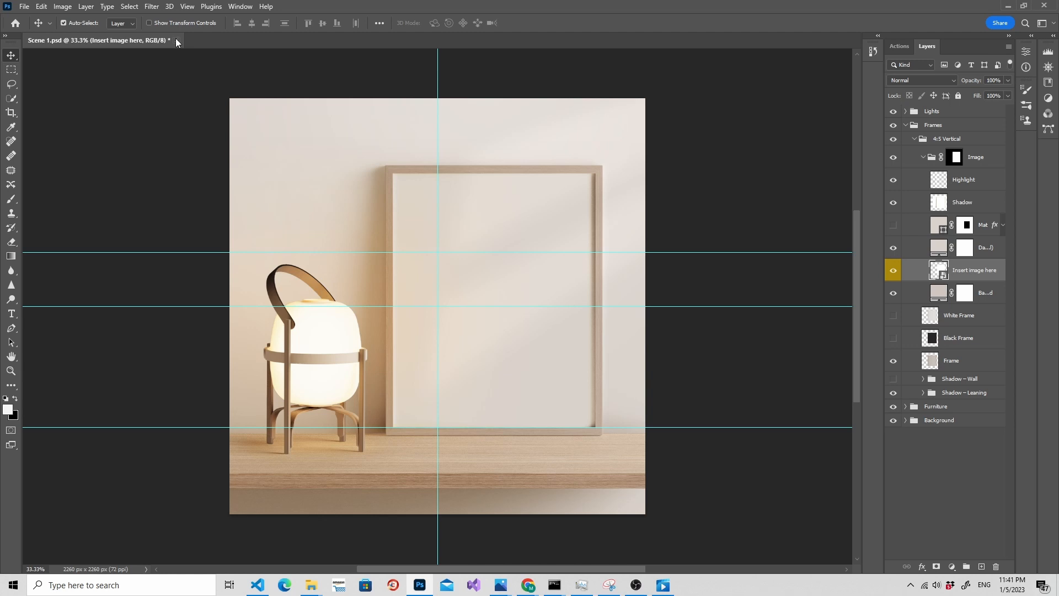
pyautogui.click(24, 6)
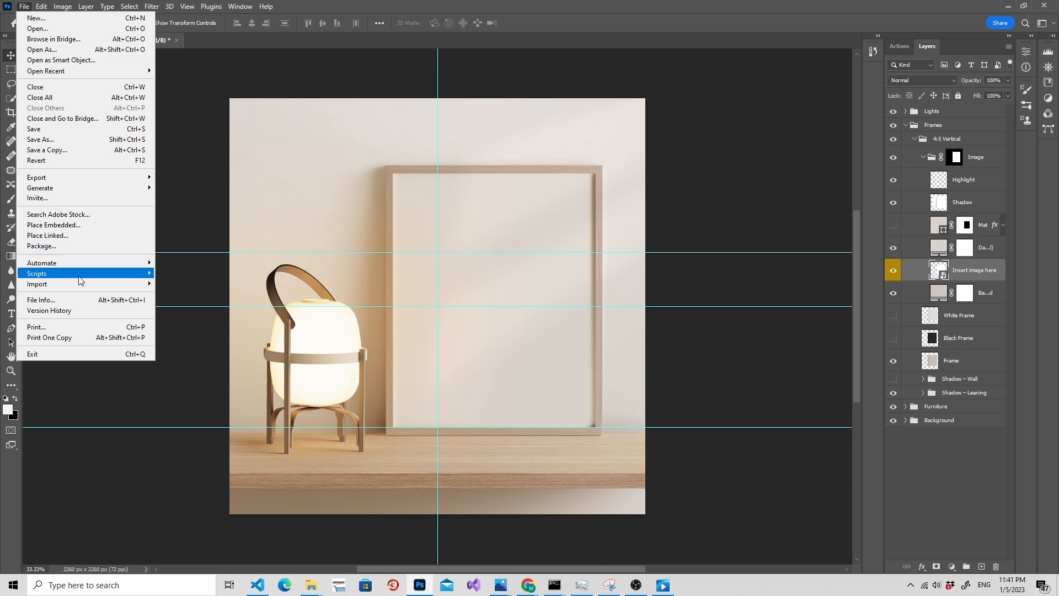
pyautogui.moveTo(94, 273)
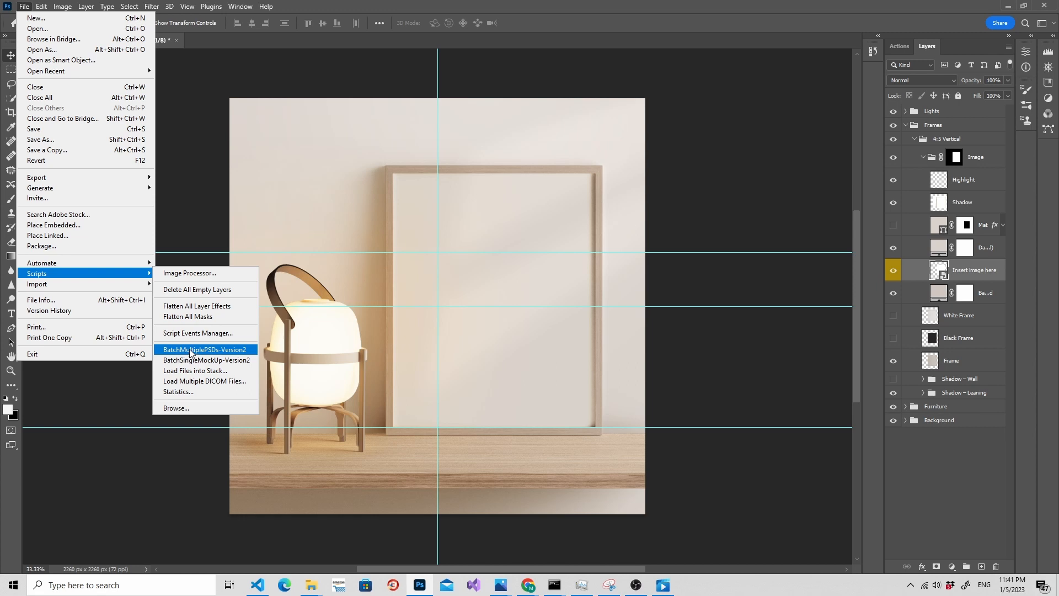
pyautogui.click(707, 160)
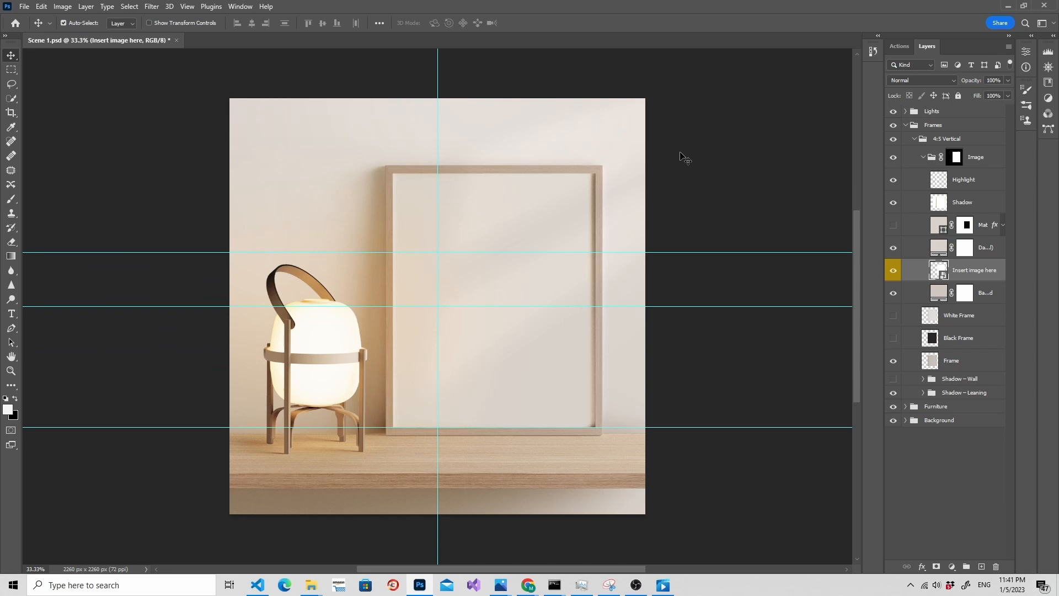
# Close the Scene 1.psd document without saving its changes
pyautogui.click(177, 40)
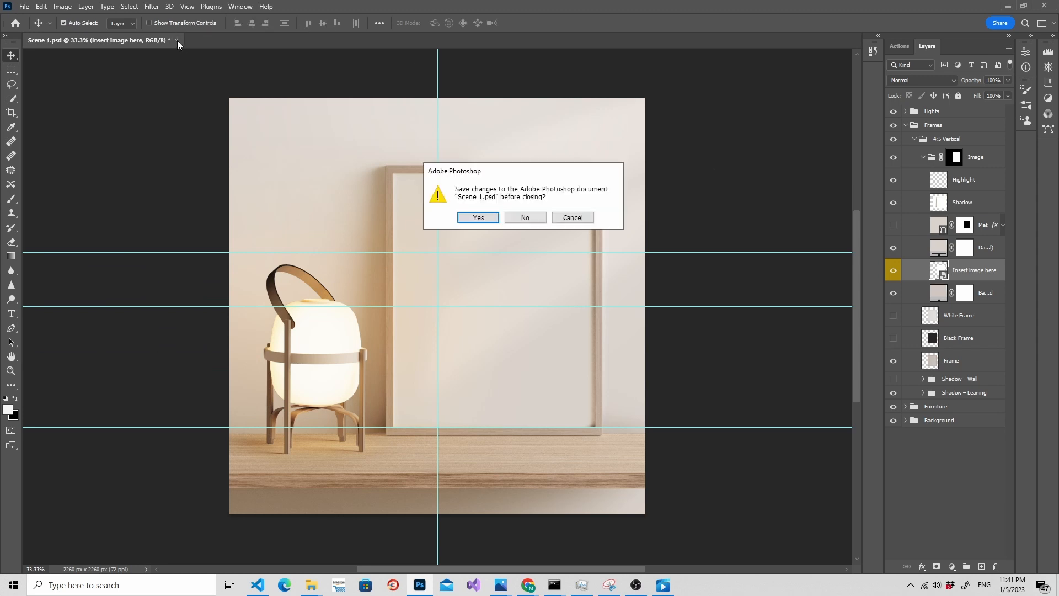
pyautogui.click(525, 217)
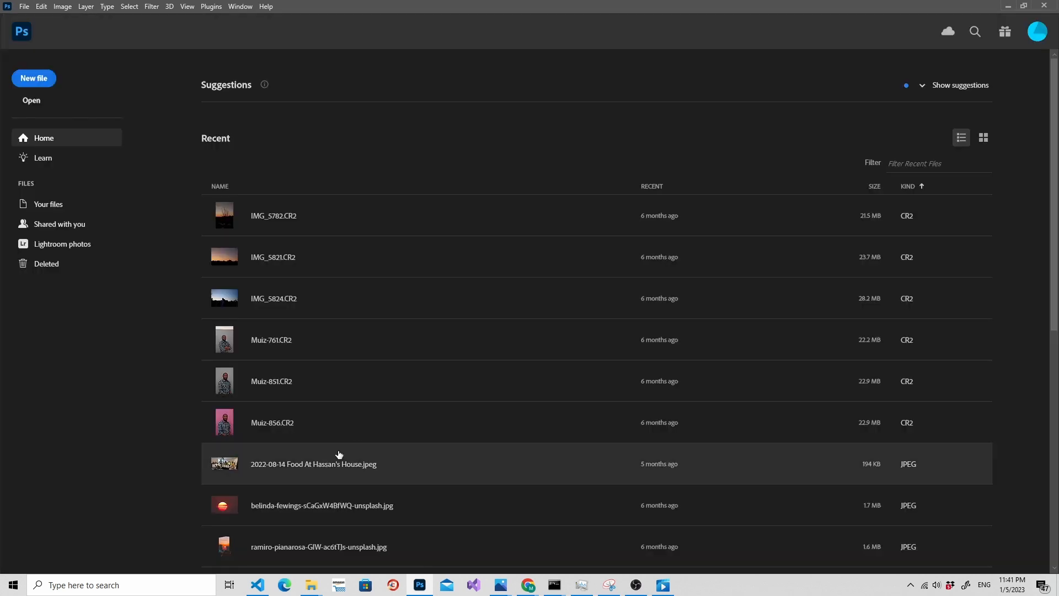
# Switch to File Explorer and delete the existing Scene 1 output folder from CustomPSDs
pyautogui.moveTo(324, 577)
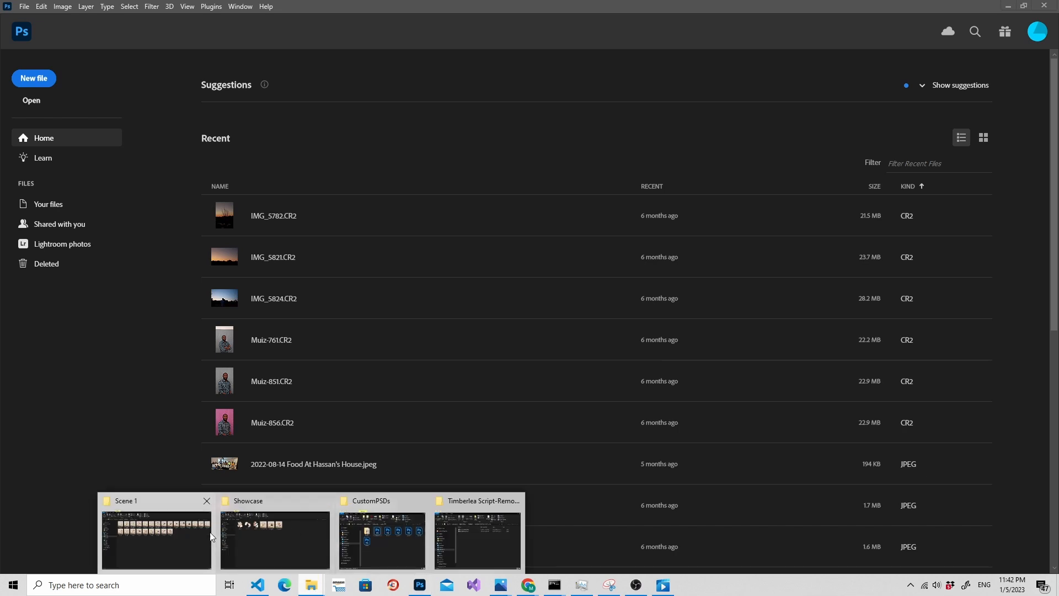
pyautogui.click(156, 537)
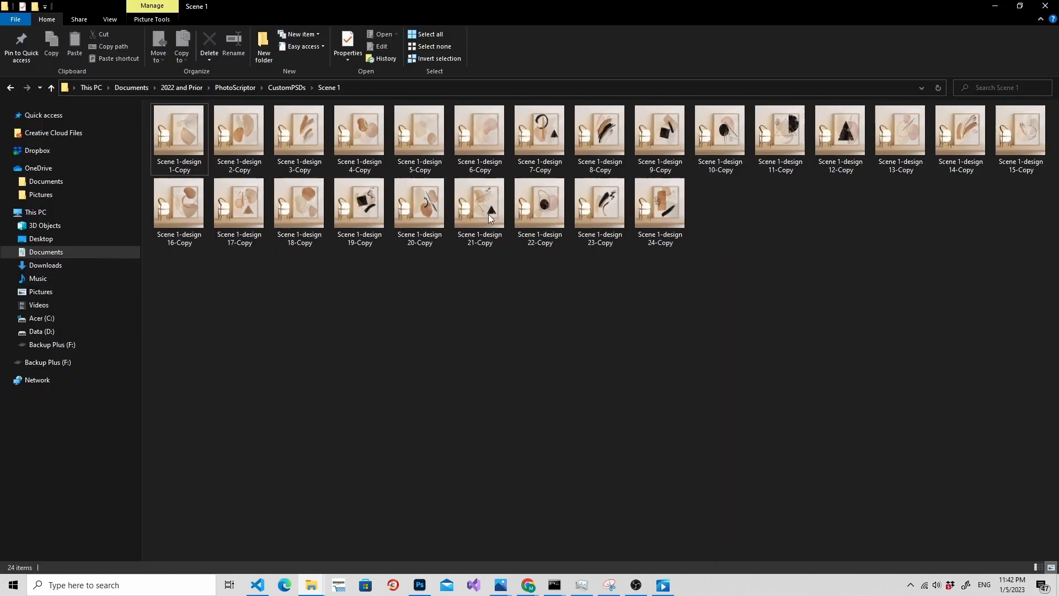
pyautogui.click(284, 87)
pyautogui.click(193, 146)
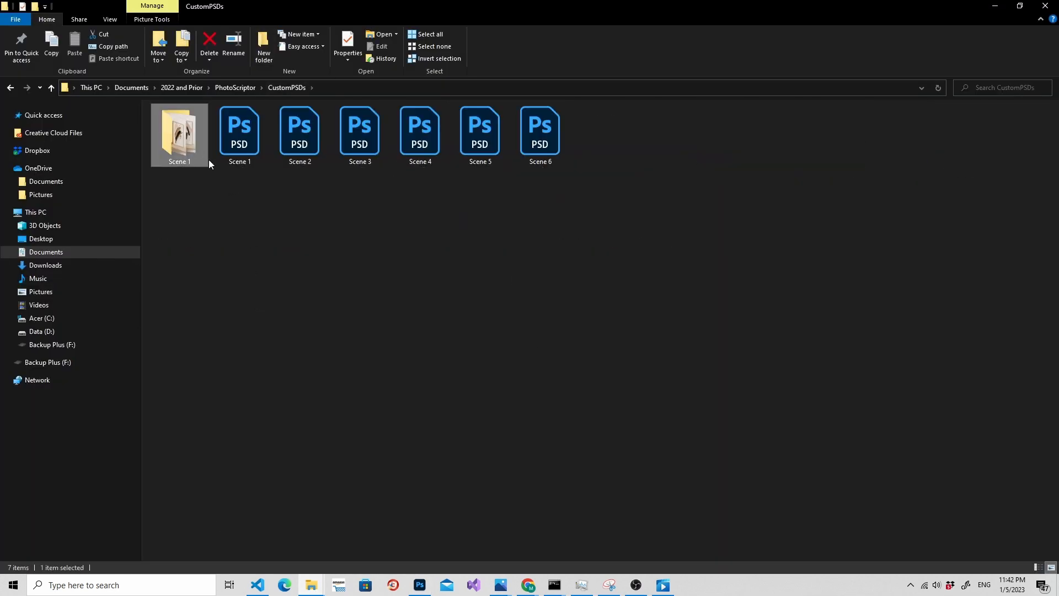
pyautogui.press('Delete')
# Look over the Scene 1 to Scene 6 PSD templates in the CustomPSDs folder
pyautogui.moveTo(592, 228); pyautogui.dragTo(144, 101)
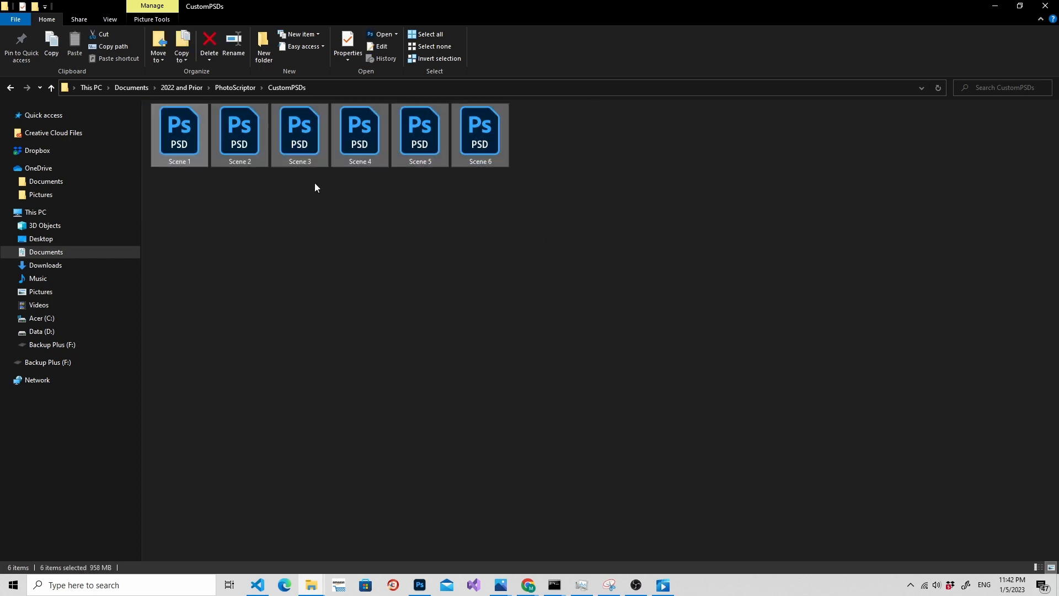
pyautogui.click(359, 223)
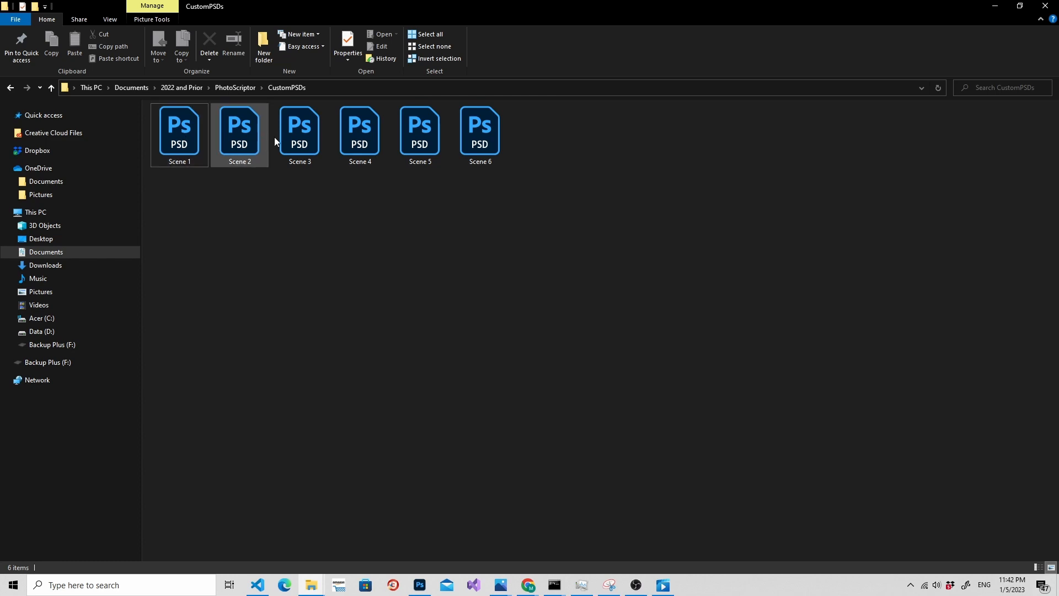
pyautogui.moveTo(629, 152); pyautogui.dragTo(165, 105)
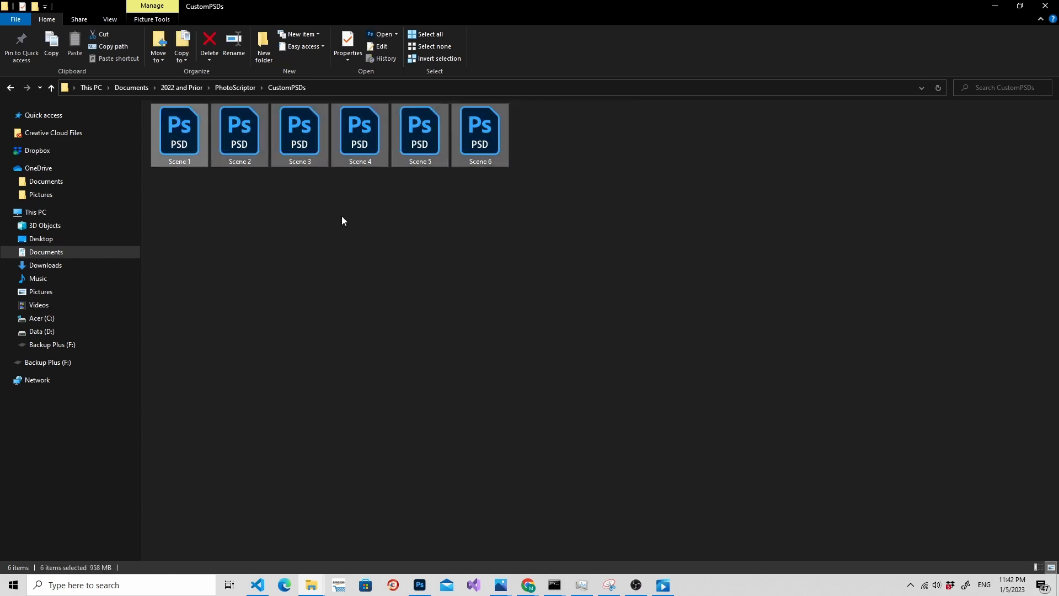
pyautogui.click(342, 216)
# Review the design images in PhotoScriptor's artwork folder and return to the CustomPSDs folder
pyautogui.click(237, 88)
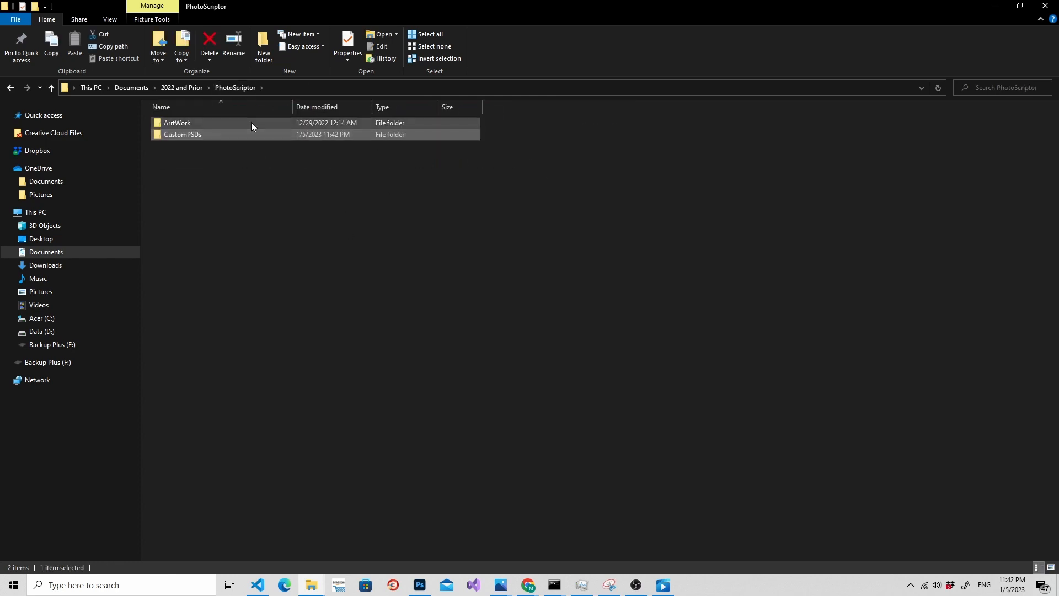
pyautogui.doubleClick(250, 118)
pyautogui.moveTo(1053, 265); pyautogui.dragTo(126, 95)
pyautogui.click(249, 297)
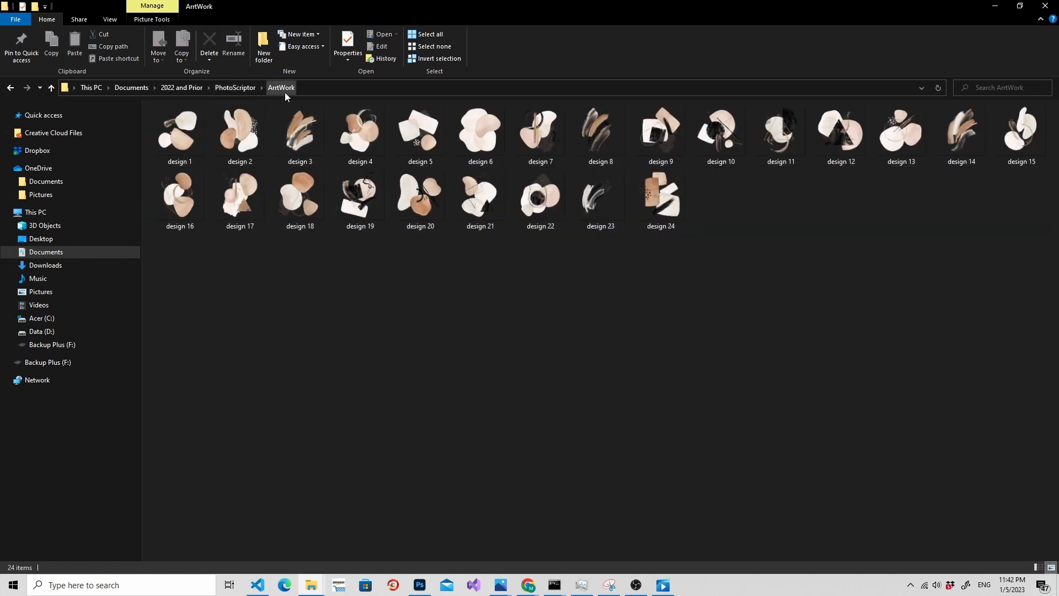
pyautogui.click(232, 85)
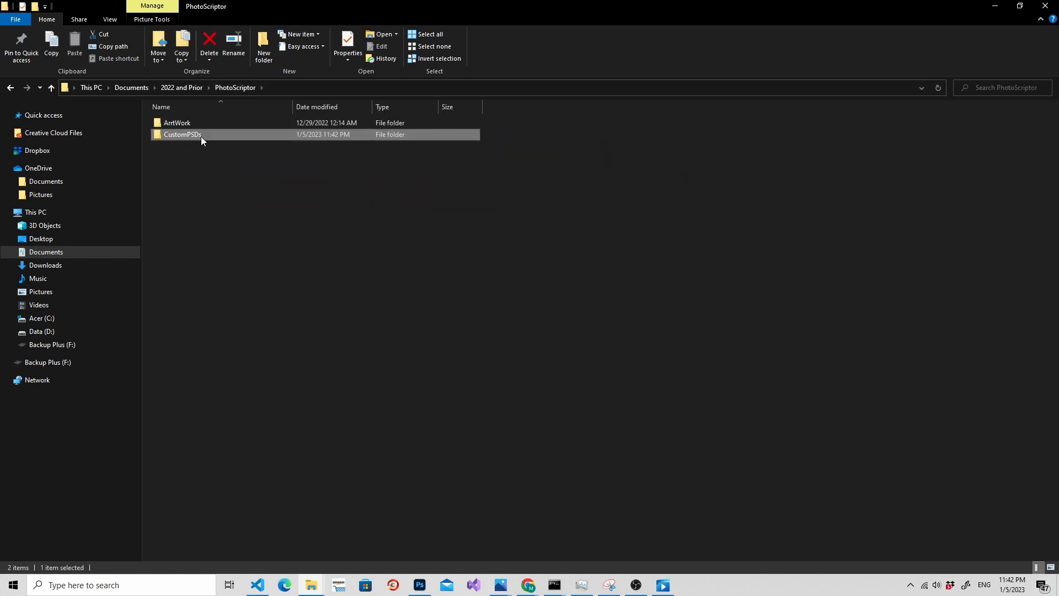
pyautogui.doubleClick(201, 137)
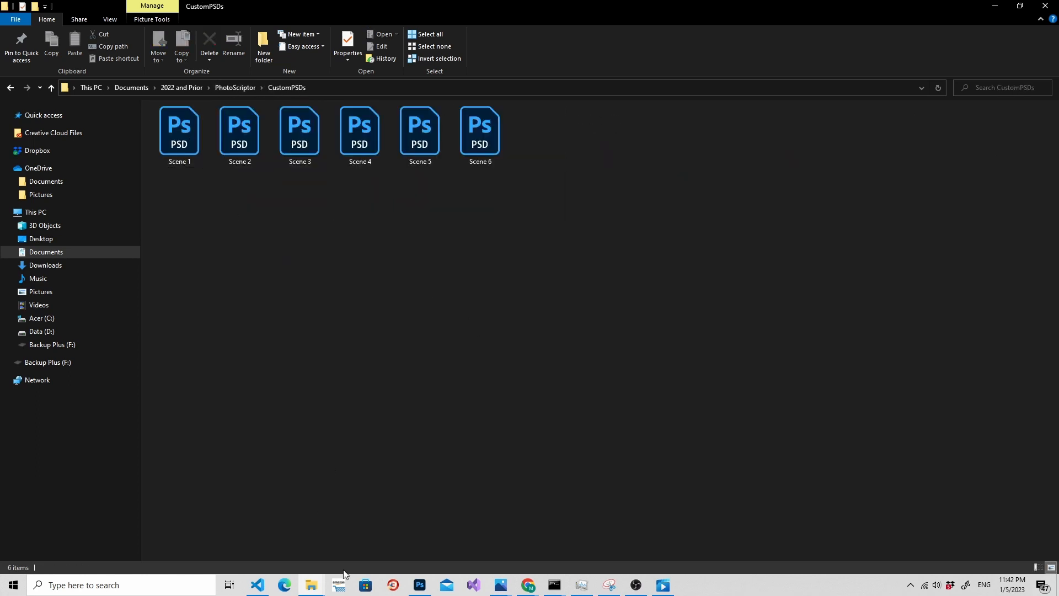
# Switch to Photoshop and run the BatchMultiplePSDs-Version2 script
pyautogui.click(419, 585)
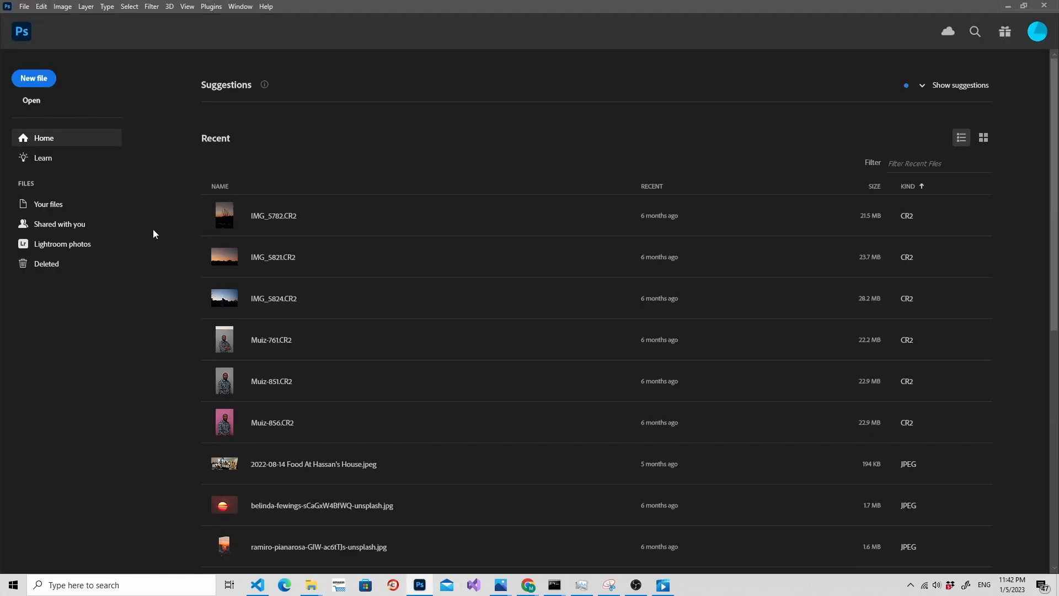
pyautogui.click(25, 9)
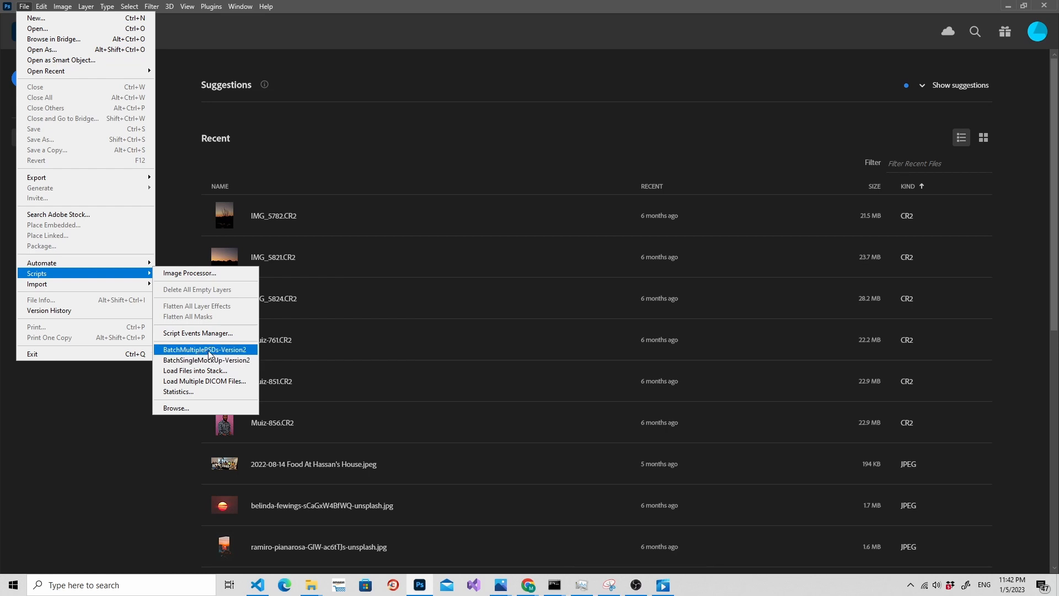
pyautogui.click(209, 352)
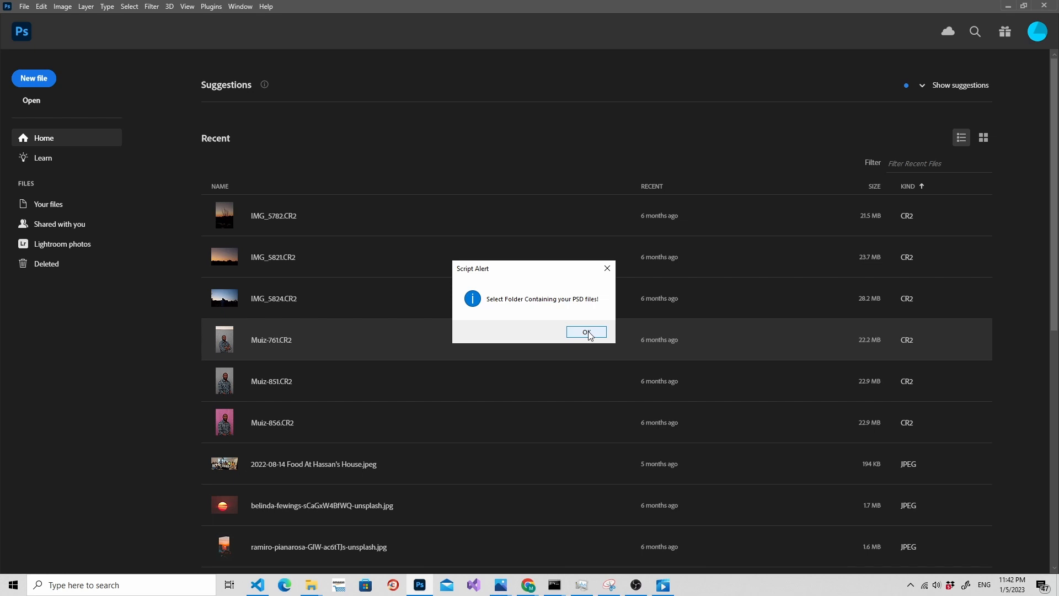
# Choose PhotoScriptor's CustomPSDs folder as the source of the PSD files for the script
pyautogui.click(587, 333)
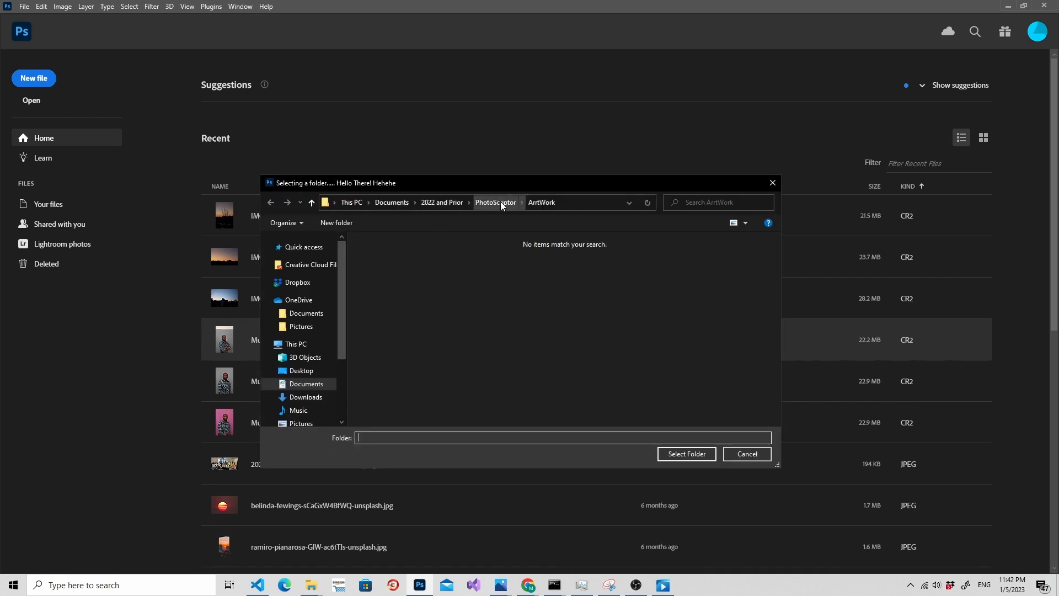
pyautogui.click(500, 201)
pyautogui.doubleClick(389, 267)
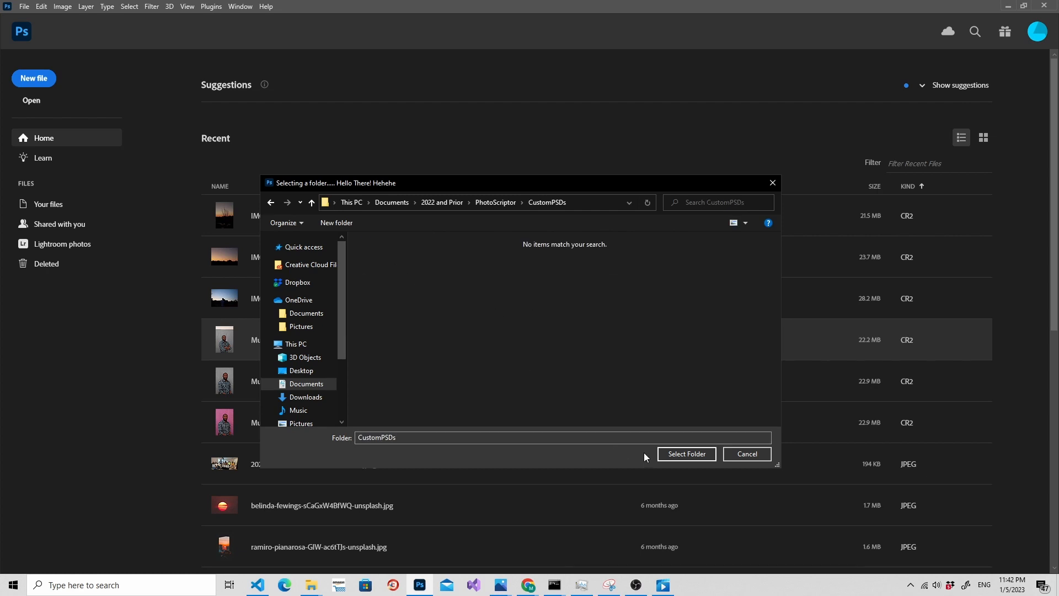
pyautogui.click(682, 455)
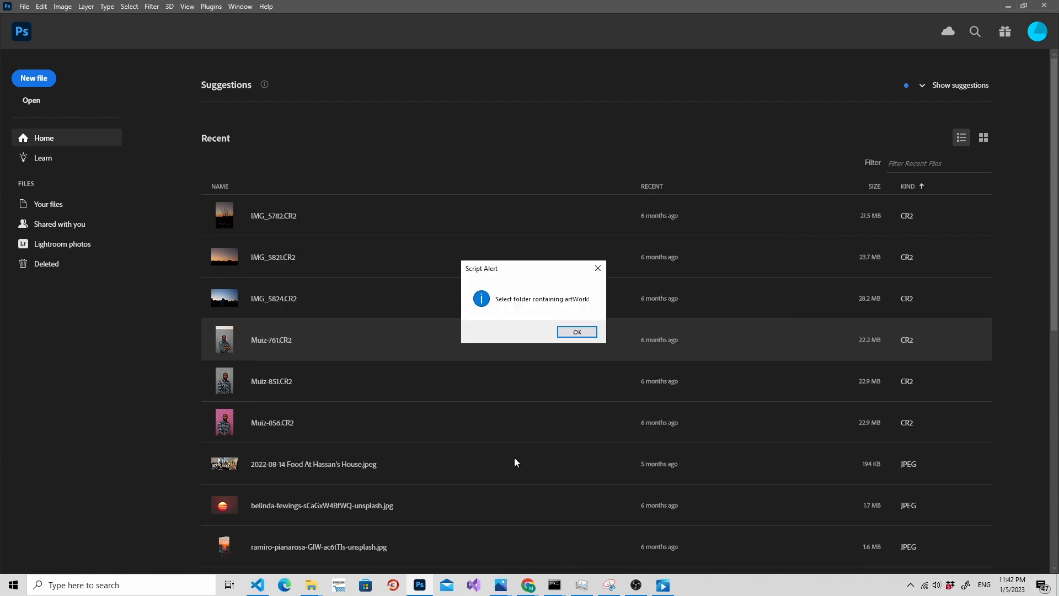
# Choose PhotoScriptor's artwork folder as the design source and let the batch start
pyautogui.click(578, 333)
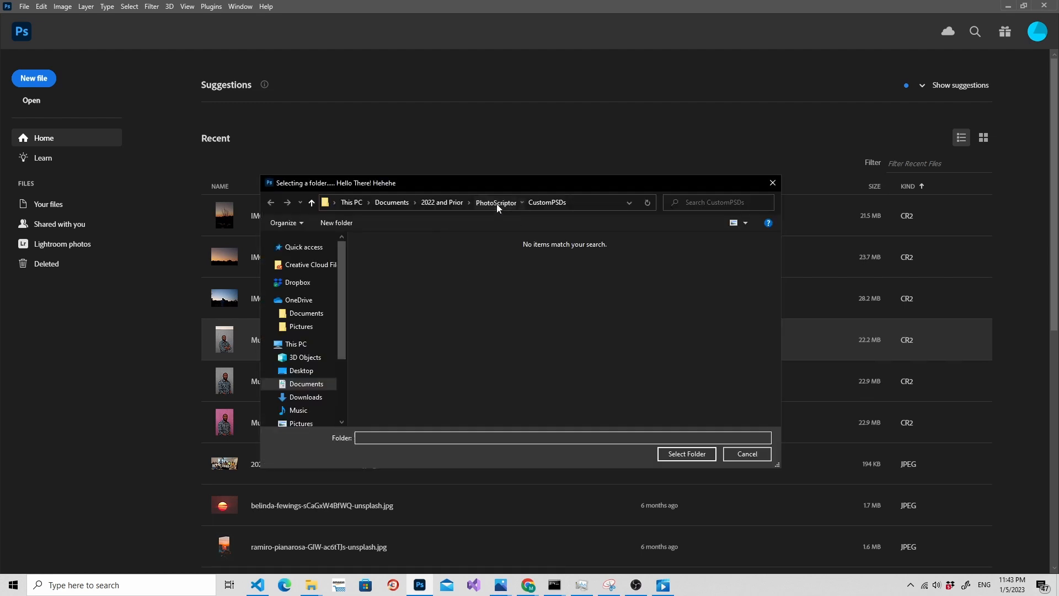
pyautogui.click(497, 203)
pyautogui.doubleClick(401, 254)
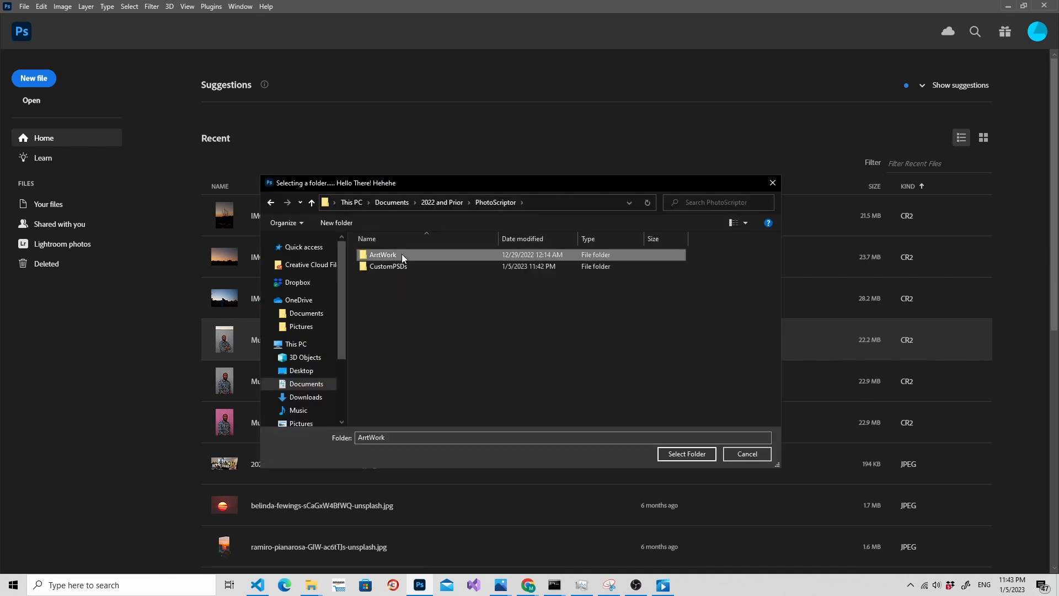
pyautogui.click(686, 453)
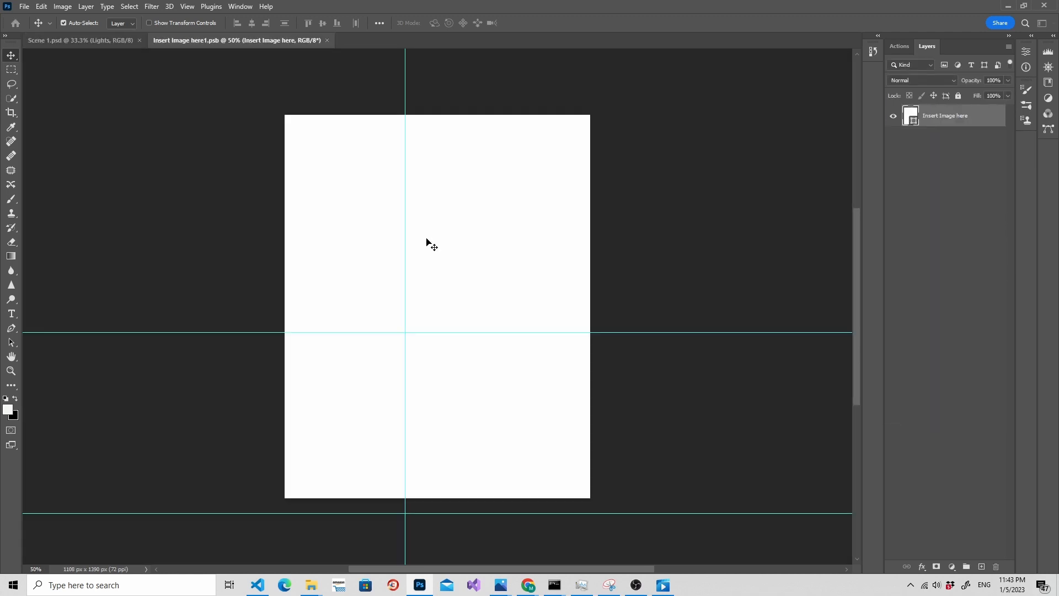
# Switch to the CustomPSDs window in File Explorer and shrink it to float over Photoshop
pyautogui.moveTo(312, 576)
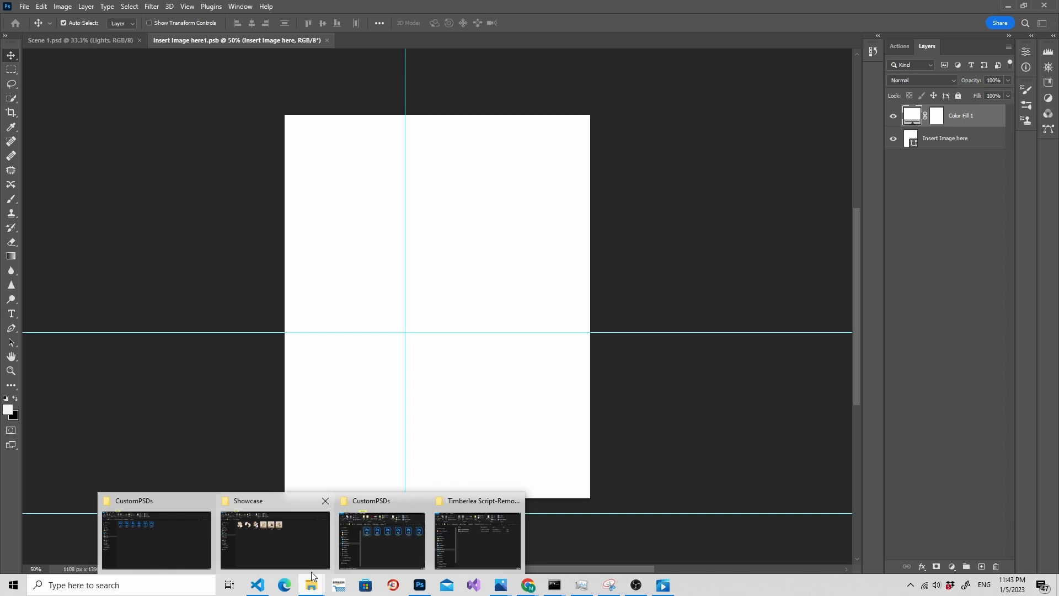
pyautogui.click(177, 545)
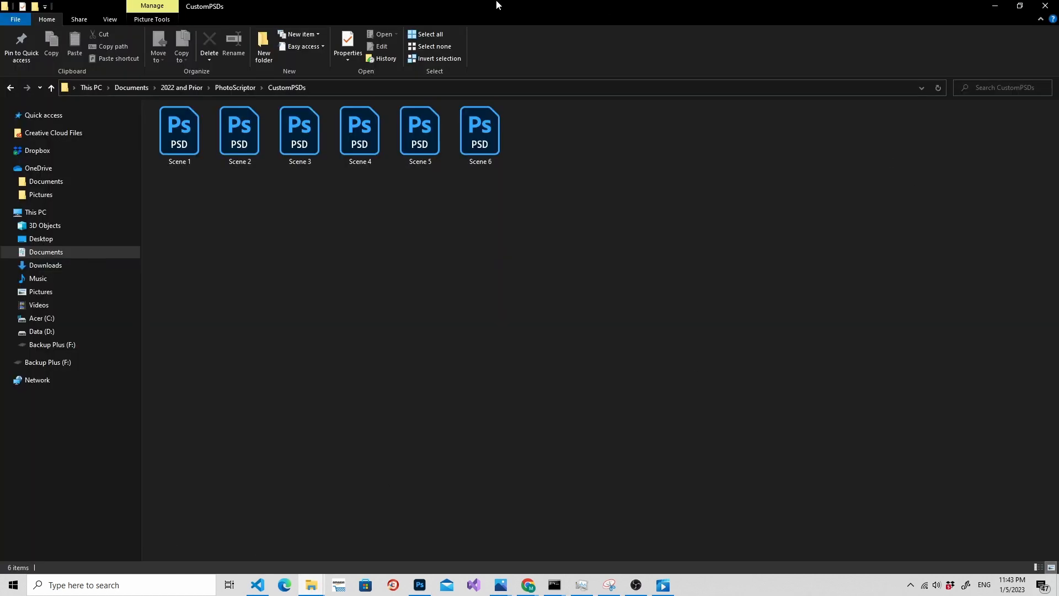
pyautogui.doubleClick(523, 20)
pyautogui.moveTo(569, 90); pyautogui.dragTo(788, 88)
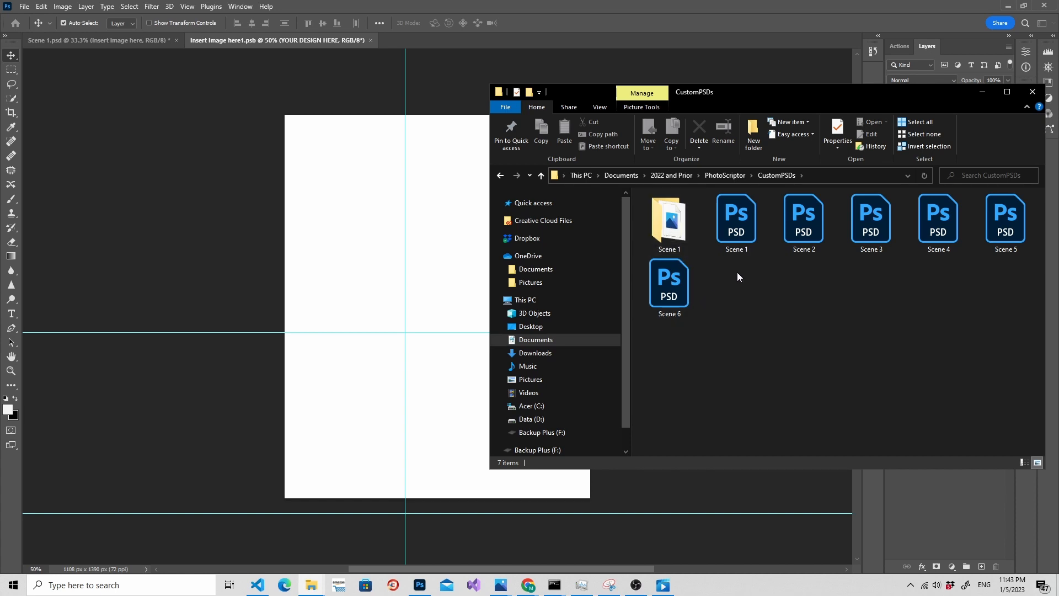
# Open the new Scene 1 output folder, view the design 1 mockup and close the image viewer
pyautogui.doubleClick(669, 221)
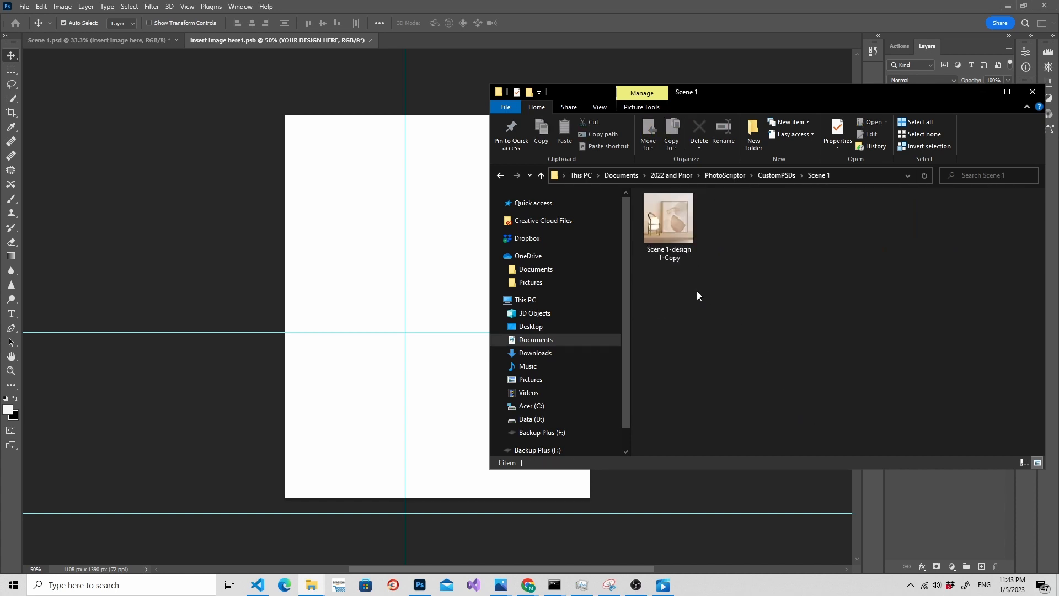
pyautogui.doubleClick(667, 225)
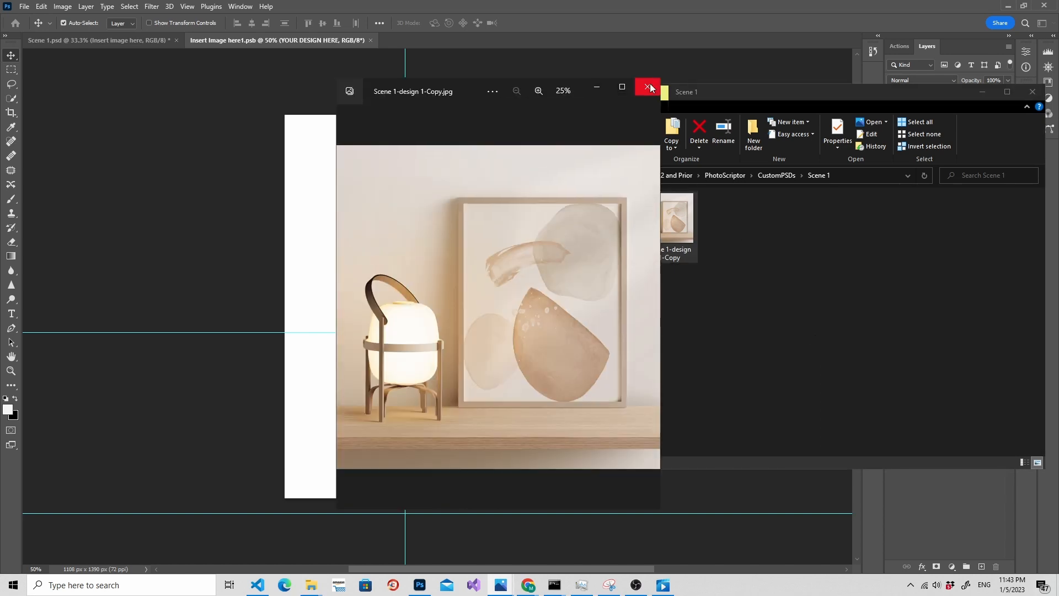
pyautogui.click(649, 88)
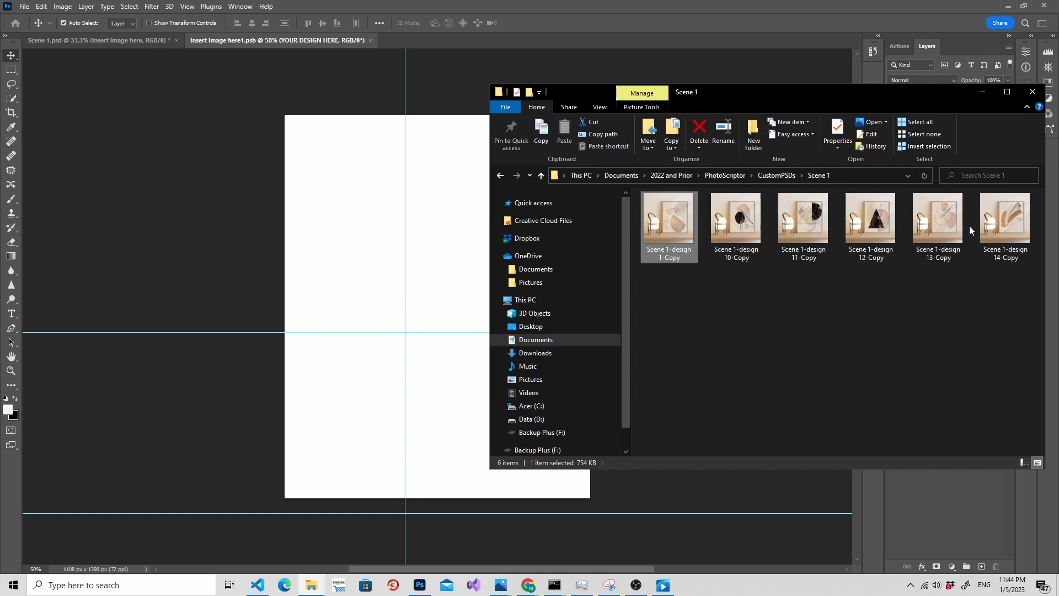
# Check the mockups generated in the Scene 1 folder and return to CustomPSDs to look for new output folders
pyautogui.click(767, 175)
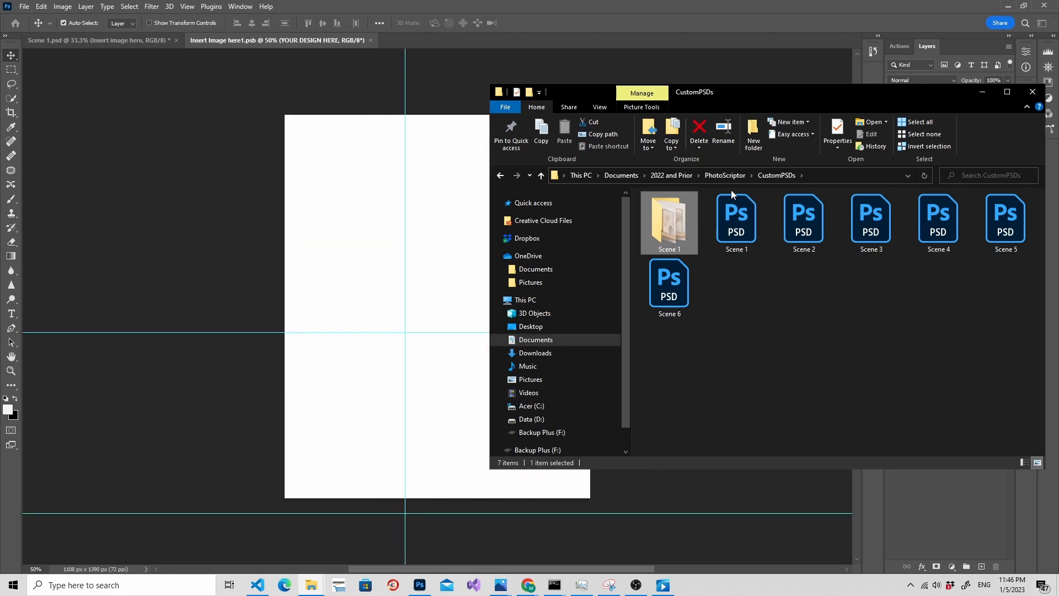
pyautogui.doubleClick(669, 222)
pyautogui.click(776, 176)
pyautogui.click(859, 293)
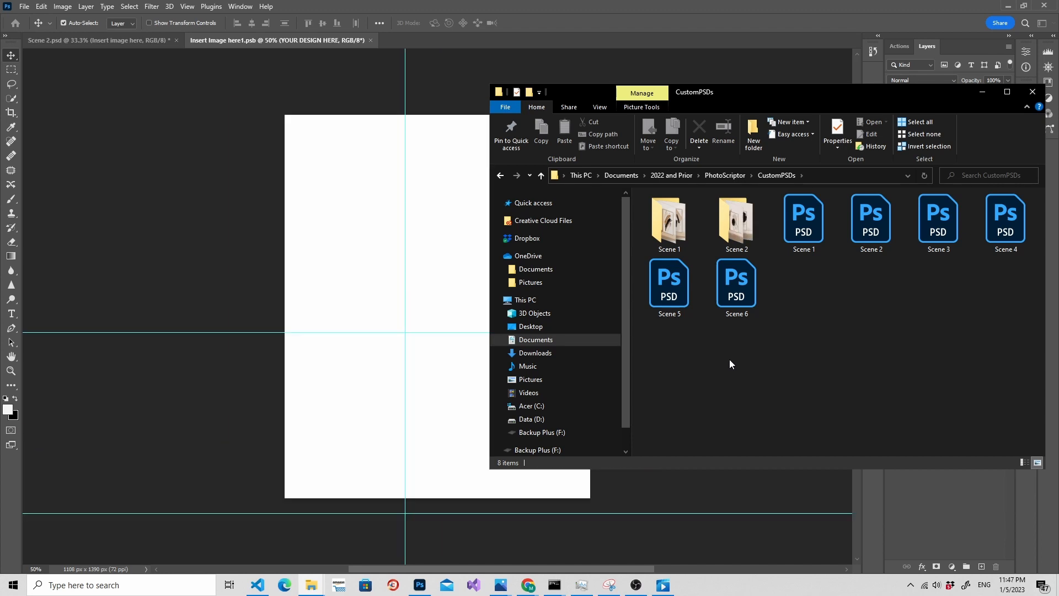
# Try to tile Photoshop and the CustomPSDs window side by side
pyautogui.moveTo(744, 92); pyautogui.dragTo(815, 89)
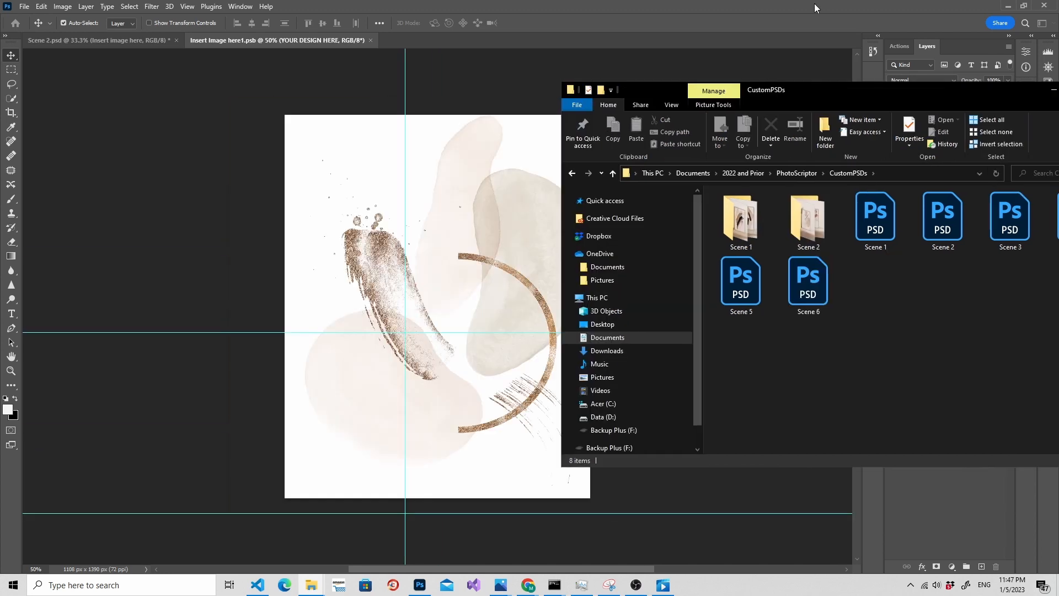
pyautogui.moveTo(815, 6); pyautogui.dragTo(1, 221)
pyautogui.click(634, 118)
pyautogui.click(472, 7)
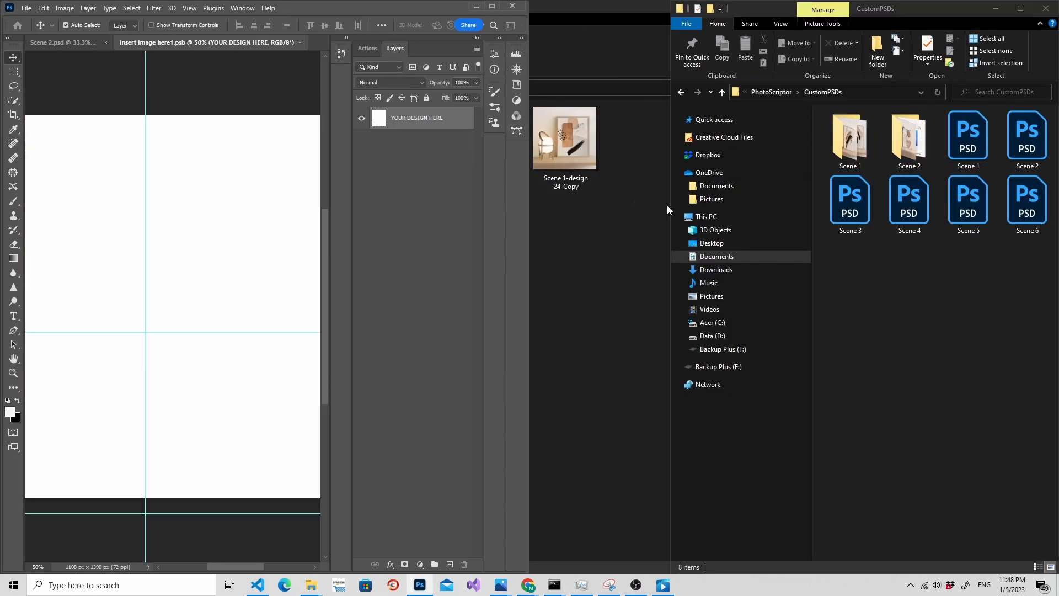
pyautogui.click(491, 6)
# Bring the CustomPSDs window back over Photoshop and browse the mockups in the Scene 2 output folder
pyautogui.click(311, 584)
pyautogui.click(373, 544)
pyautogui.moveTo(671, 137); pyautogui.dragTo(760, 14)
pyautogui.doubleClick(718, 142)
pyautogui.scroll(-2, 794, 221)
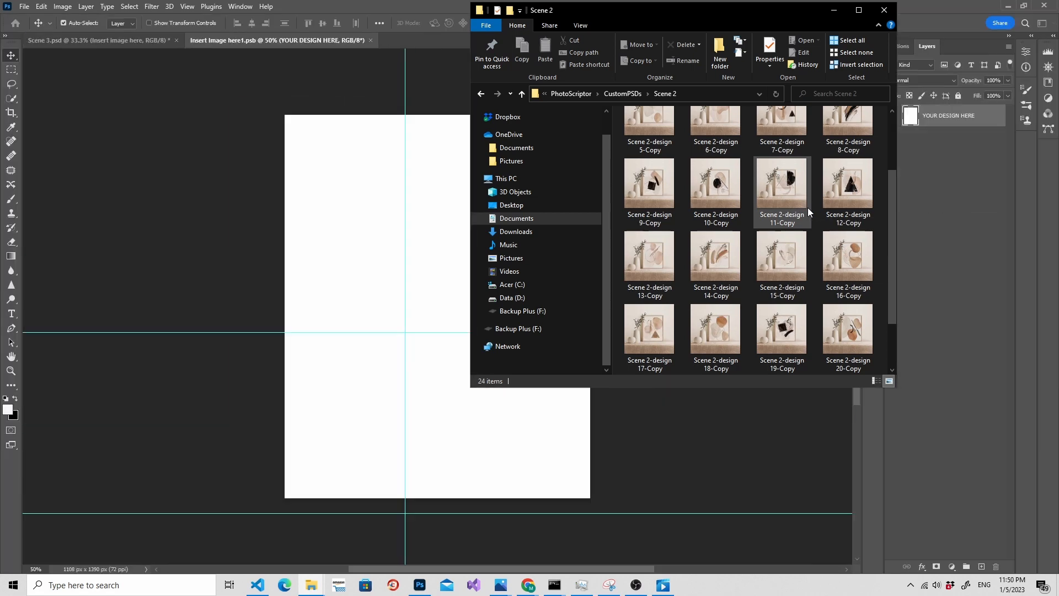
# Open the Scene 3 output folder and resize the File Explorer window taller to view its mockups
pyautogui.click(522, 94)
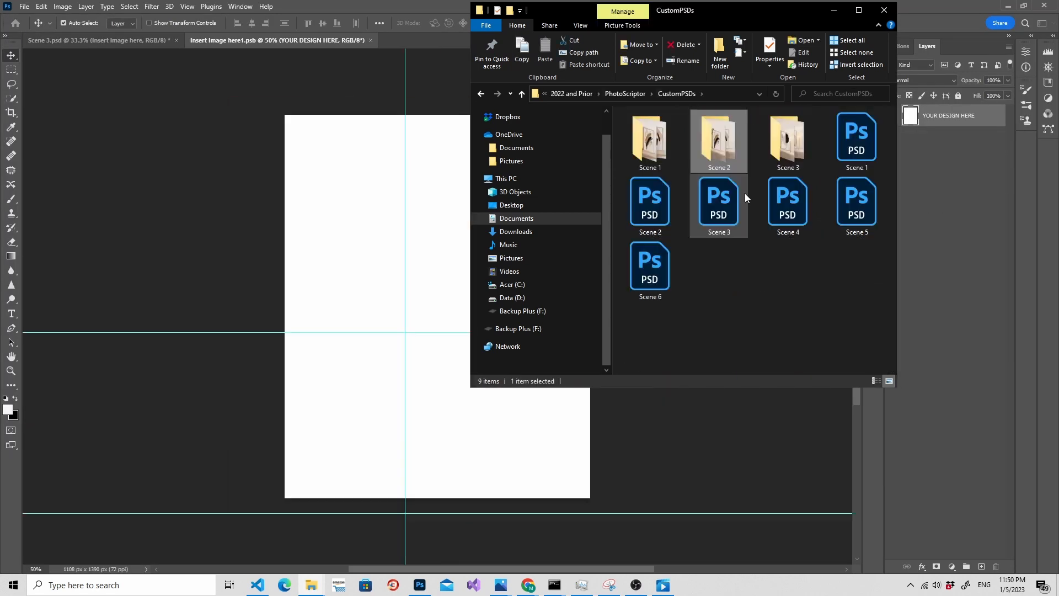
pyautogui.doubleClick(788, 141)
pyautogui.moveTo(683, 388); pyautogui.dragTo(684, 510)
pyautogui.moveTo(471, 242); pyautogui.dragTo(582, 242)
pyautogui.moveTo(896, 276); pyautogui.dragTo(920, 275)
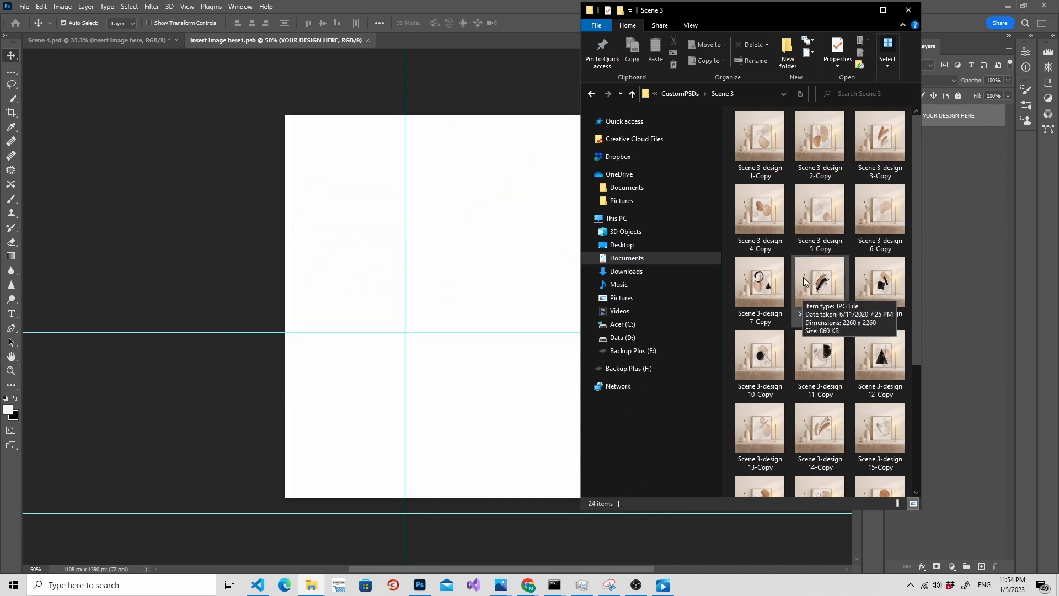
# Enlarge the File Explorer window further and open the Scene 5 output folder from CustomPSDs
pyautogui.moveTo(921, 308); pyautogui.dragTo(1056, 309)
pyautogui.moveTo(717, 509); pyautogui.dragTo(717, 569)
pyautogui.click(631, 93)
pyautogui.doubleClick(913, 299)
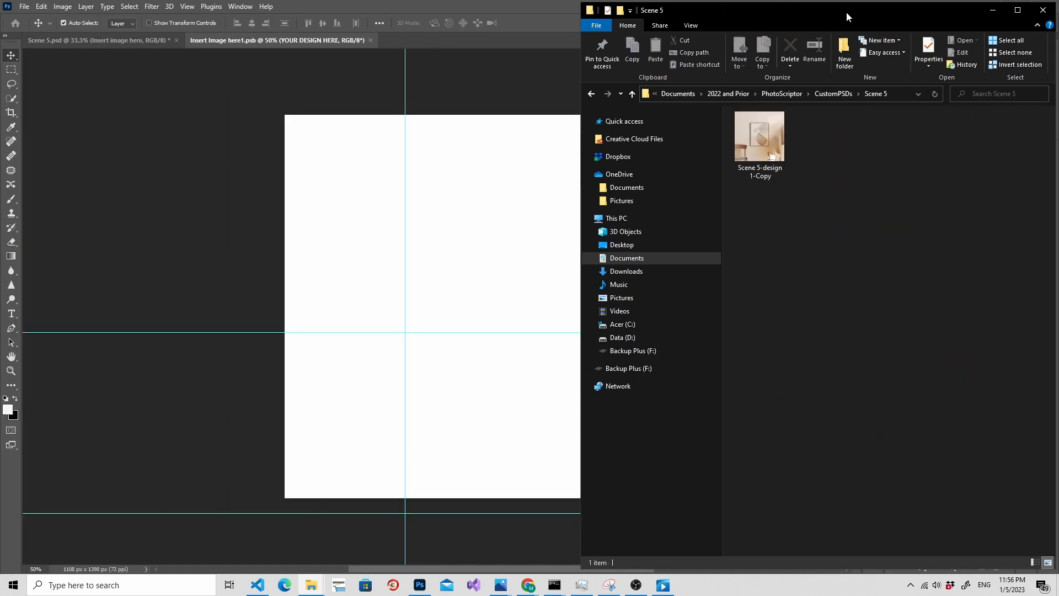
# Move the File Explorer window away from Photoshop's layer list and reopen the Scene 5 output folder to check its mockups
pyautogui.moveTo(846, 11); pyautogui.dragTo(372, 316)
pyautogui.moveTo(449, 318); pyautogui.dragTo(231, 57)
pyautogui.click(311, 584)
pyautogui.click(349, 535)
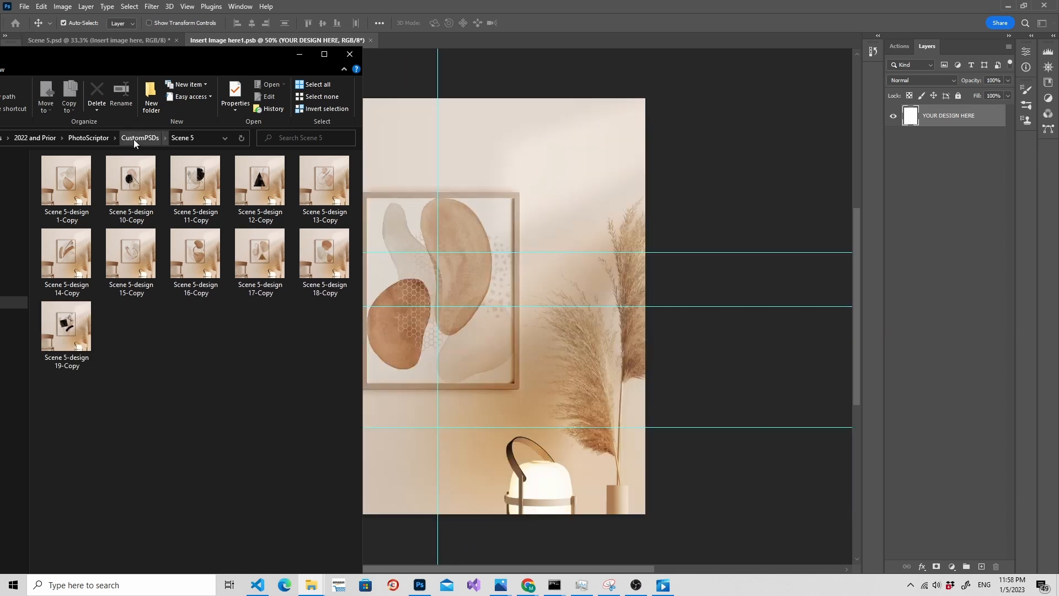
pyautogui.click(135, 139)
pyautogui.doubleClick(324, 183)
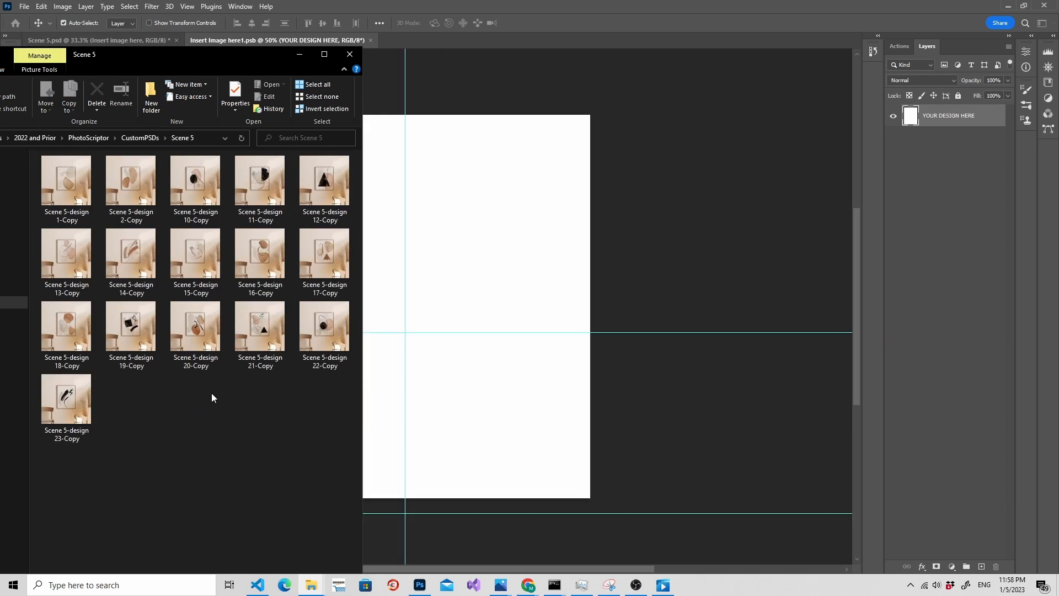
# Return to the CustomPSDs folder and reposition File Explorer while checking the Scene 5 output folder
pyautogui.click(139, 138)
pyautogui.moveTo(45, 55); pyautogui.dragTo(269, 86)
pyautogui.doubleClick(541, 208)
pyautogui.moveTo(397, 86); pyautogui.dragTo(174, 44)
pyautogui.click(131, 129)
pyautogui.click(256, 203)
pyautogui.doubleClick(31, 237)
pyautogui.scroll(5, 200, 206)
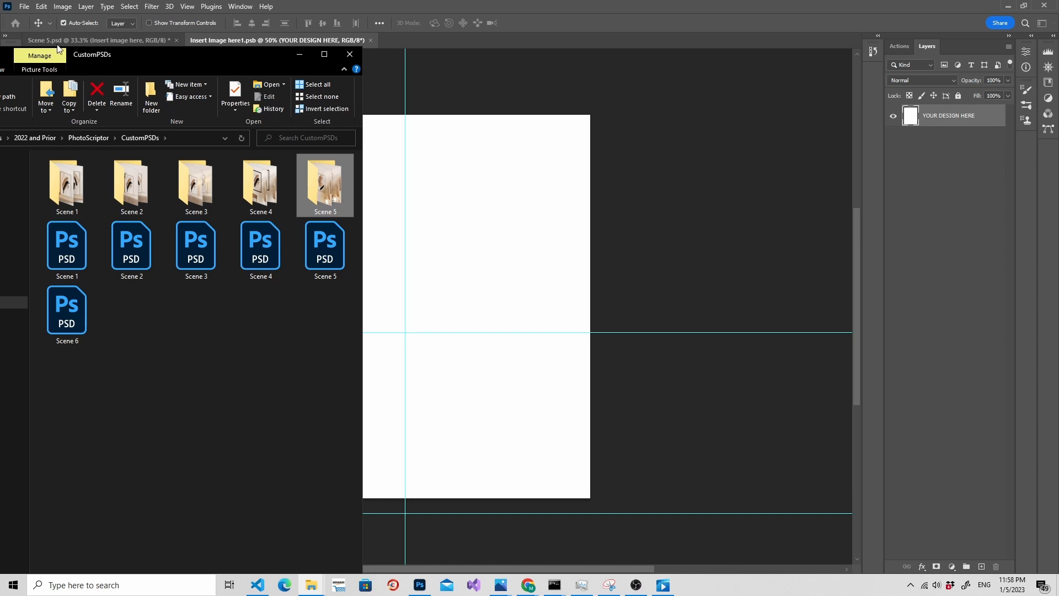
# Move File Explorer aside, reopen the Scene 5 output folder, and check its mockups for designs 1, 3, 4 and 5
pyautogui.moveTo(167, 65); pyautogui.dragTo(570, 161)
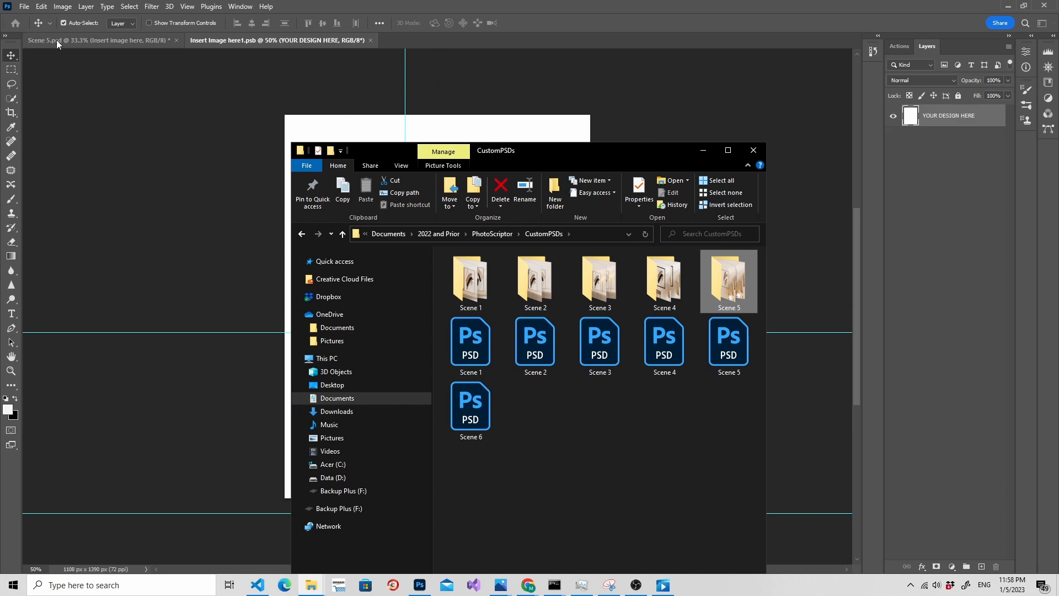
pyautogui.moveTo(541, 157); pyautogui.dragTo(361, 92)
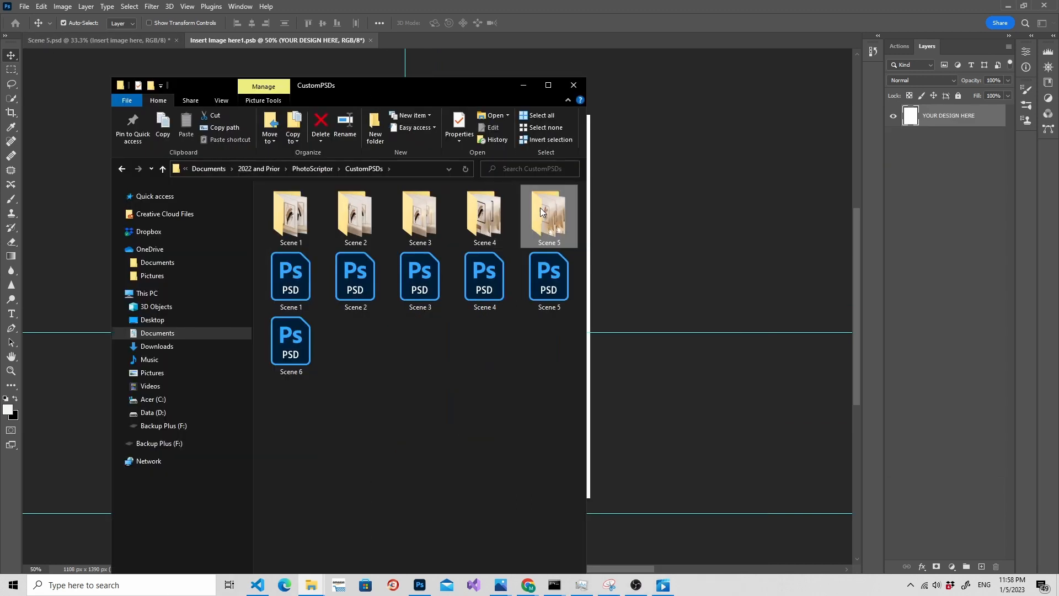
pyautogui.moveTo(426, 87); pyautogui.dragTo(194, 47)
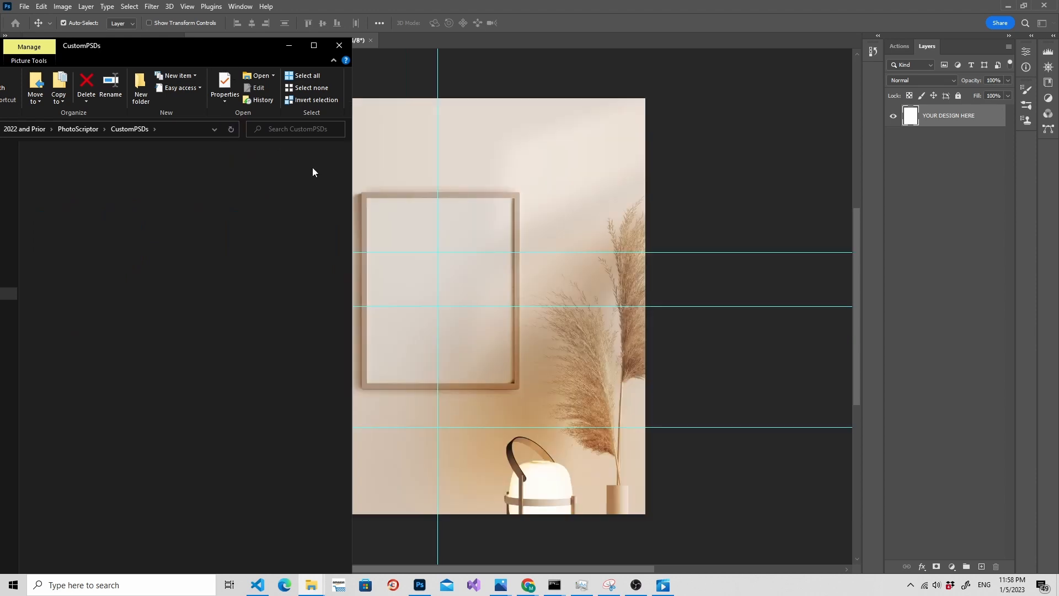
pyautogui.doubleClick(312, 167)
pyautogui.moveTo(285, 452); pyautogui.dragTo(194, 490)
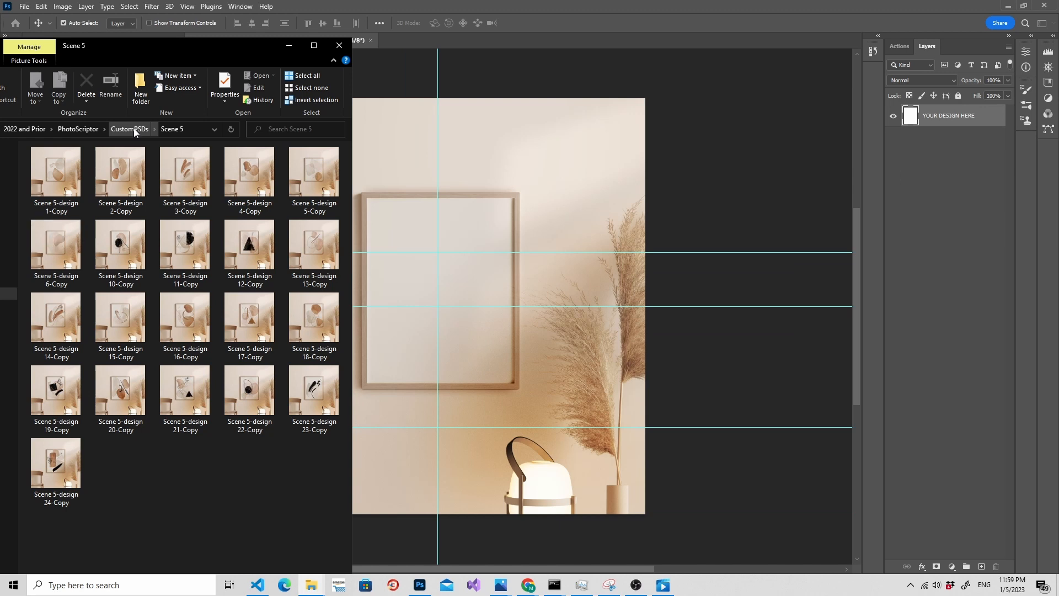
pyautogui.click(60, 181)
pyautogui.click(178, 177)
pyautogui.click(234, 175)
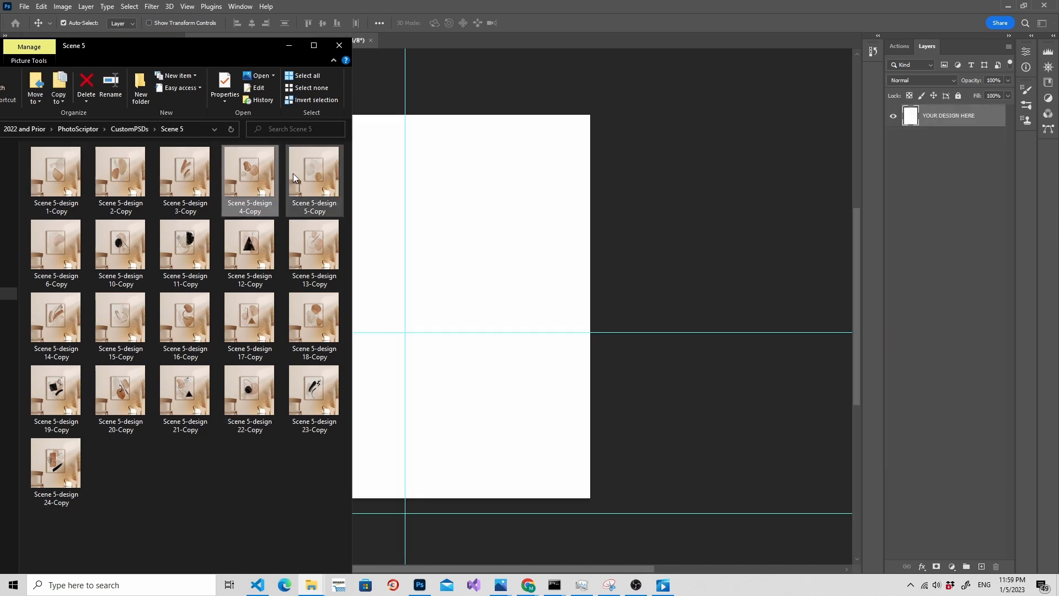
pyautogui.click(293, 174)
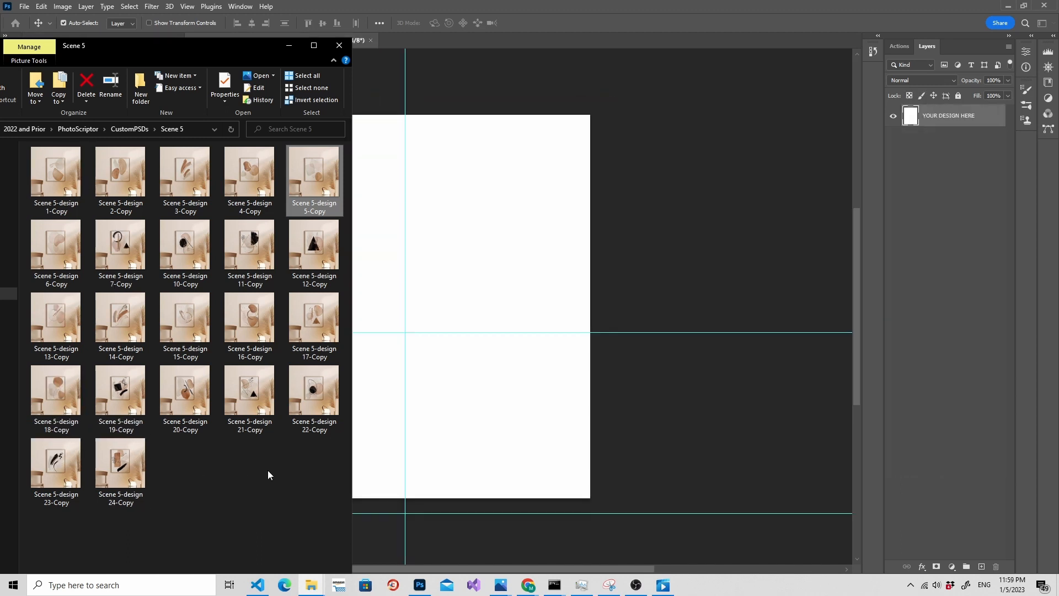
# Go back to the CustomPSDs folder and move File Explorer aside to watch Photoshop process Scene 6
pyautogui.click(131, 129)
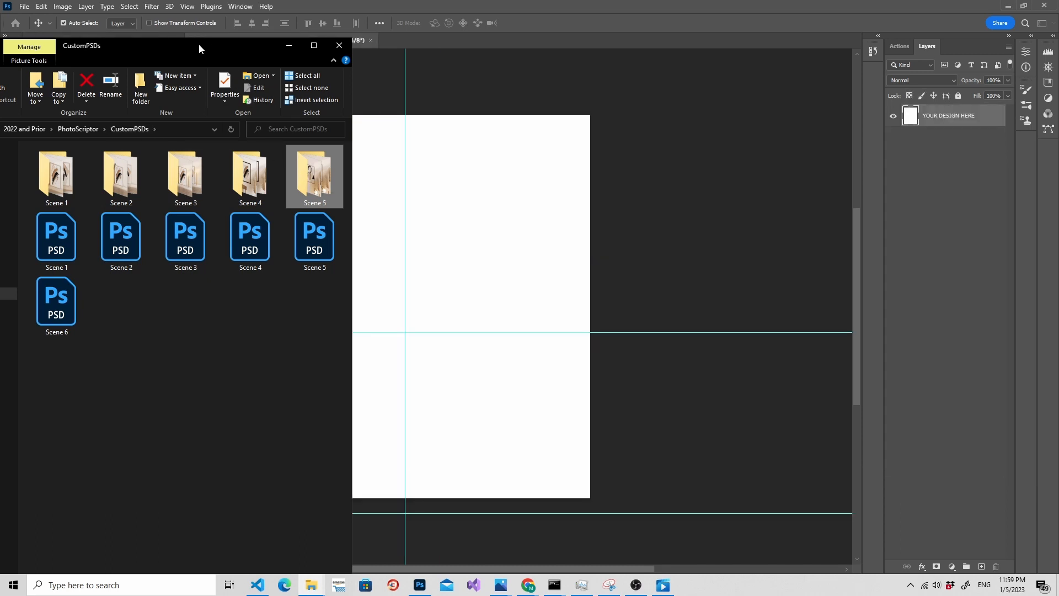
pyautogui.moveTo(199, 44); pyautogui.dragTo(617, 187)
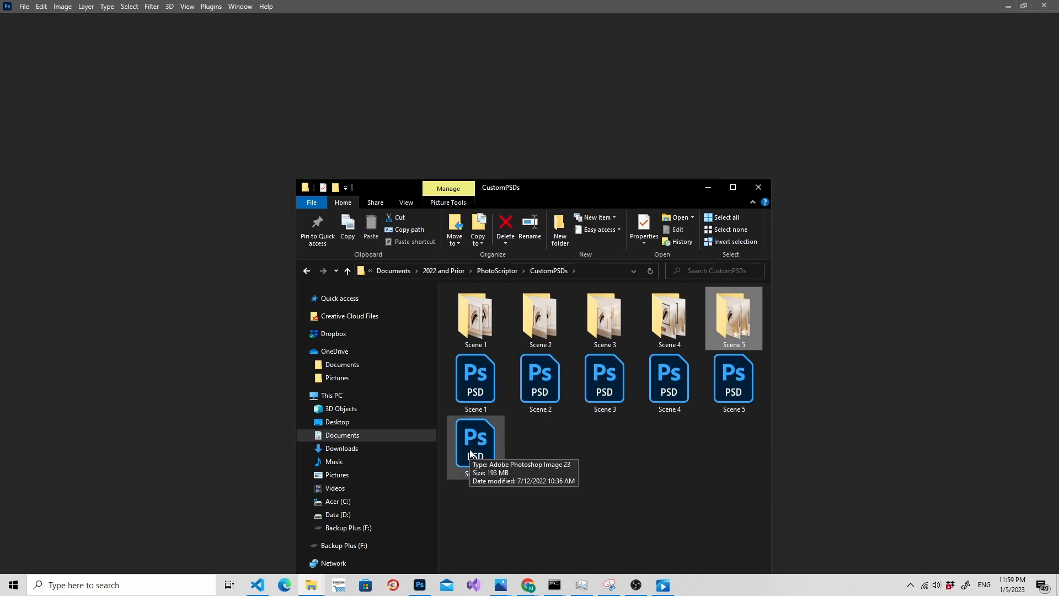
pyautogui.moveTo(566, 189); pyautogui.dragTo(783, 137)
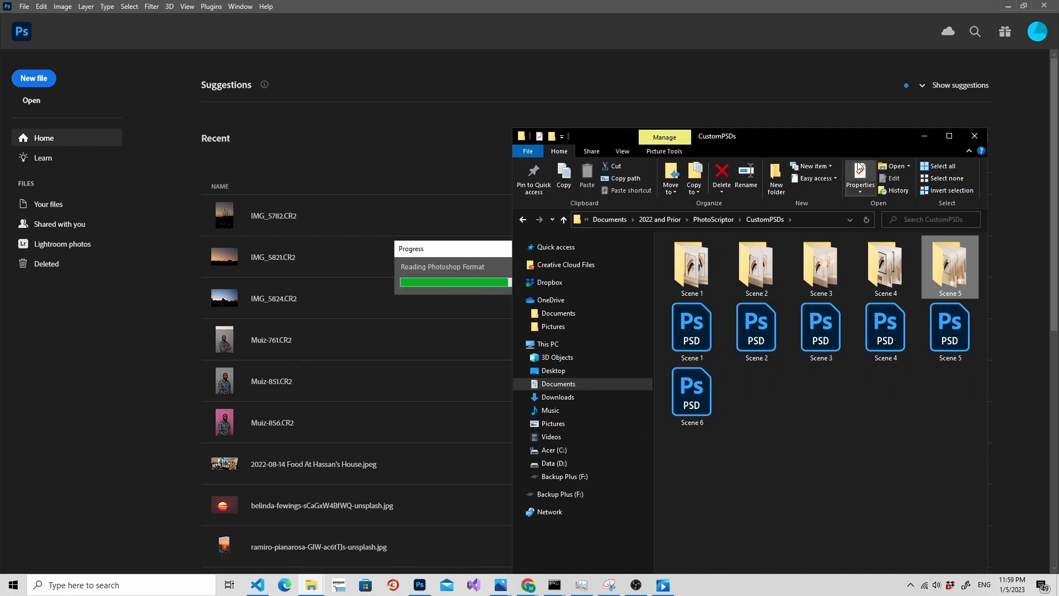
pyautogui.moveTo(833, 138); pyautogui.dragTo(758, 67)
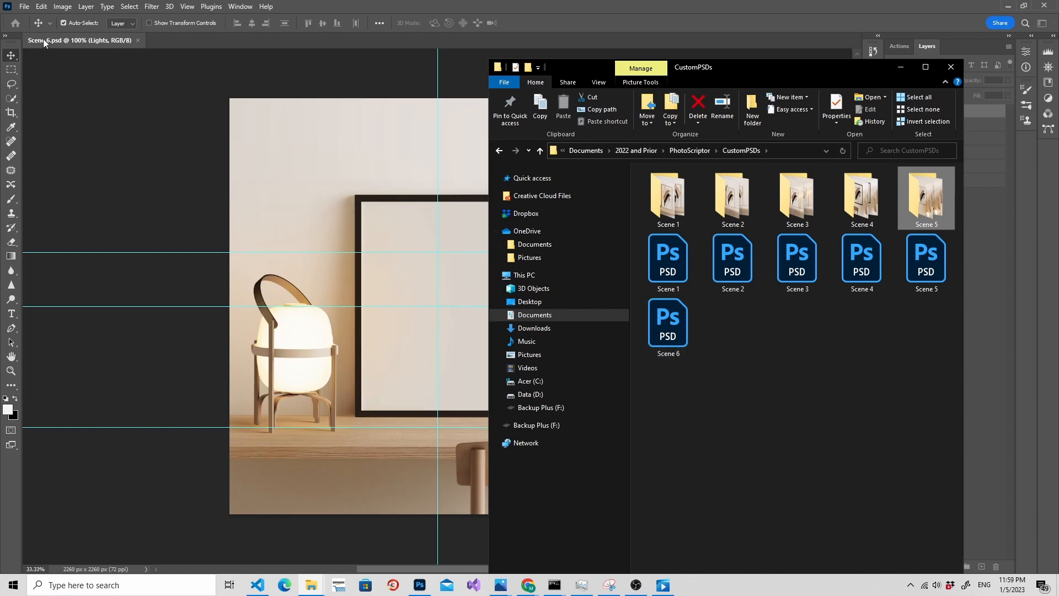
pyautogui.moveTo(785, 69); pyautogui.dragTo(149, 46)
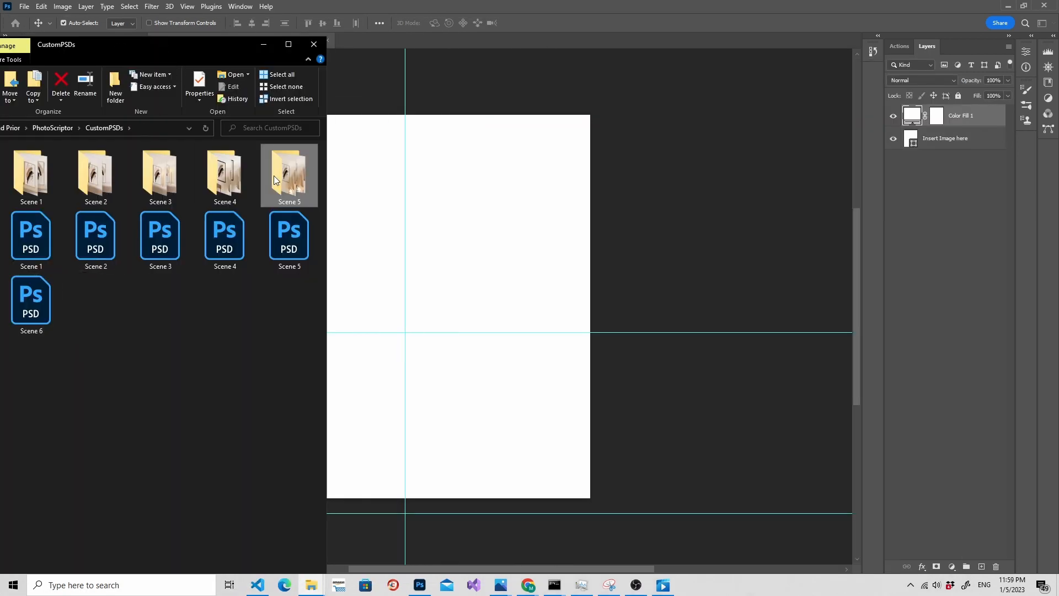
# Open the new Scene 6 output folder and keep File Explorer beside the canvas to view its mockups
pyautogui.click(277, 298)
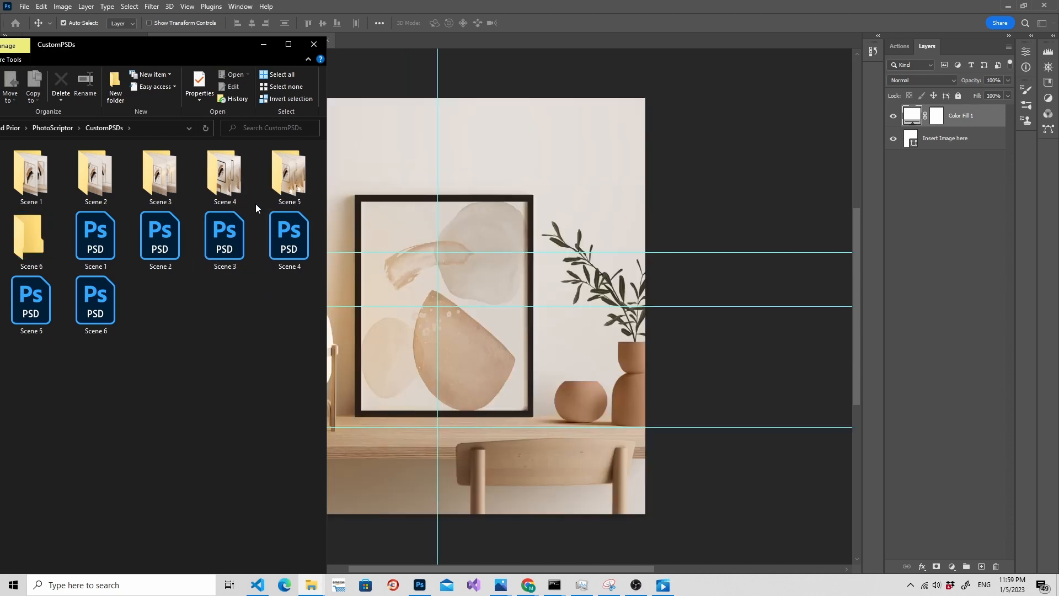
pyautogui.doubleClick(35, 236)
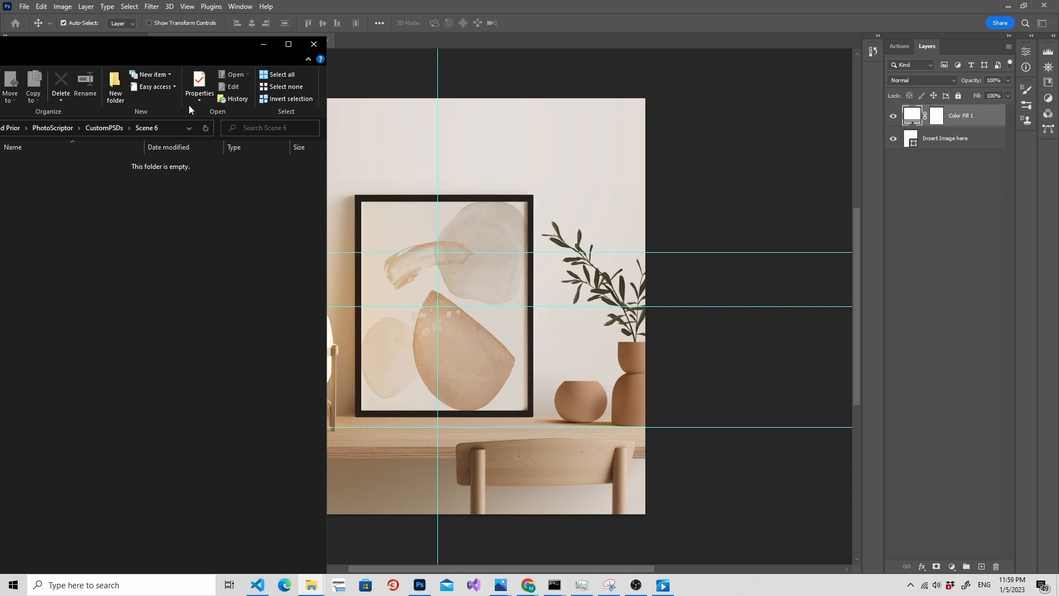
pyautogui.moveTo(183, 53); pyautogui.dragTo(230, 52)
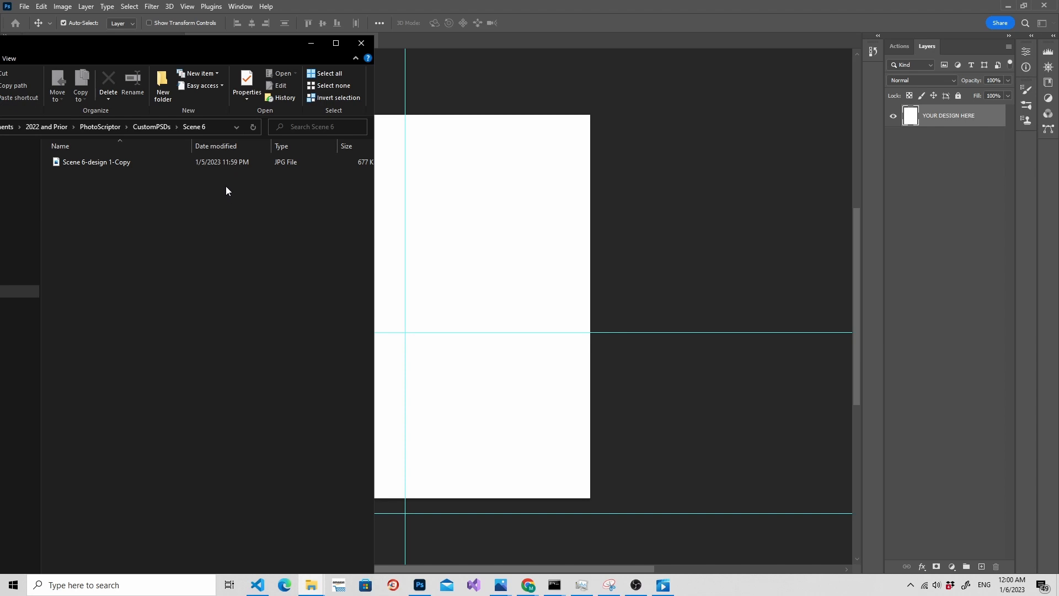
pyautogui.moveTo(248, 46); pyautogui.dragTo(205, 49)
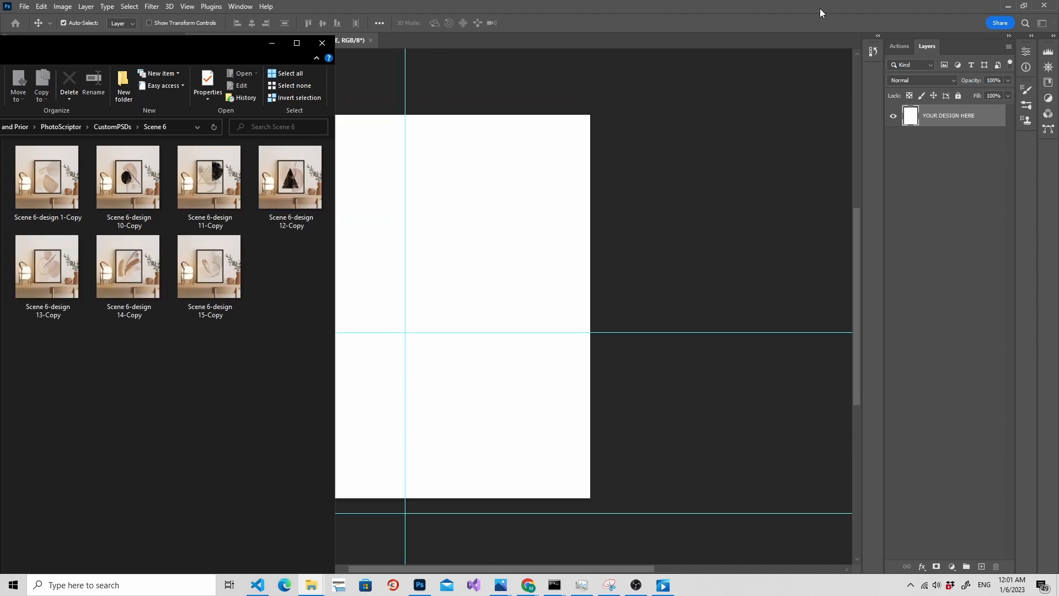
pyautogui.moveTo(189, 43); pyautogui.dragTo(177, 42)
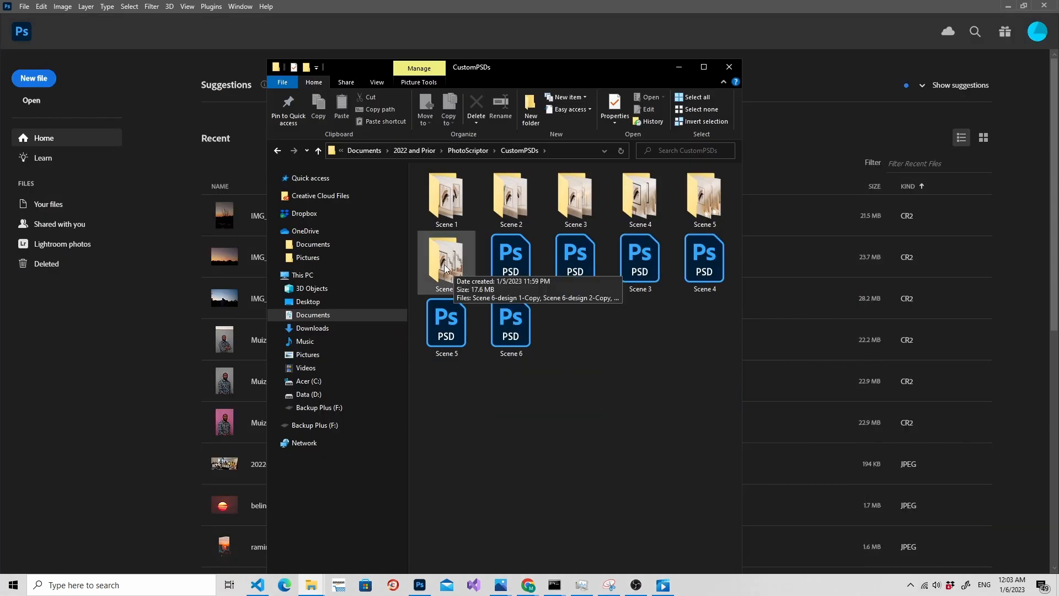
# Move the CustomPSDs window back over Photoshop and open Scene 1-design 1-Copy from the Scene 1 output folder
pyautogui.doubleClick(445, 259)
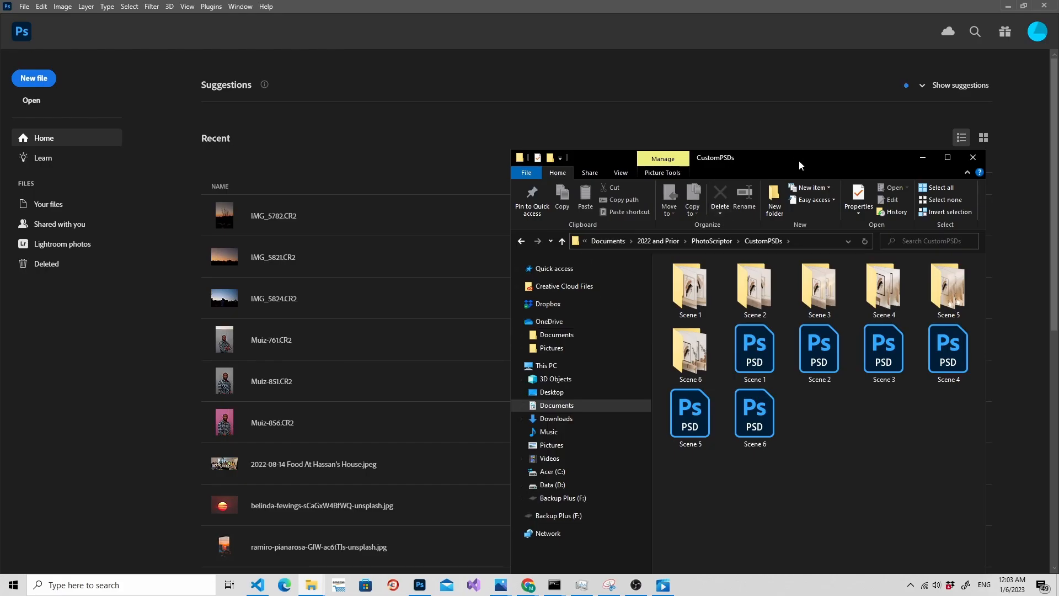
pyautogui.moveTo(855, 154); pyautogui.dragTo(610, 64)
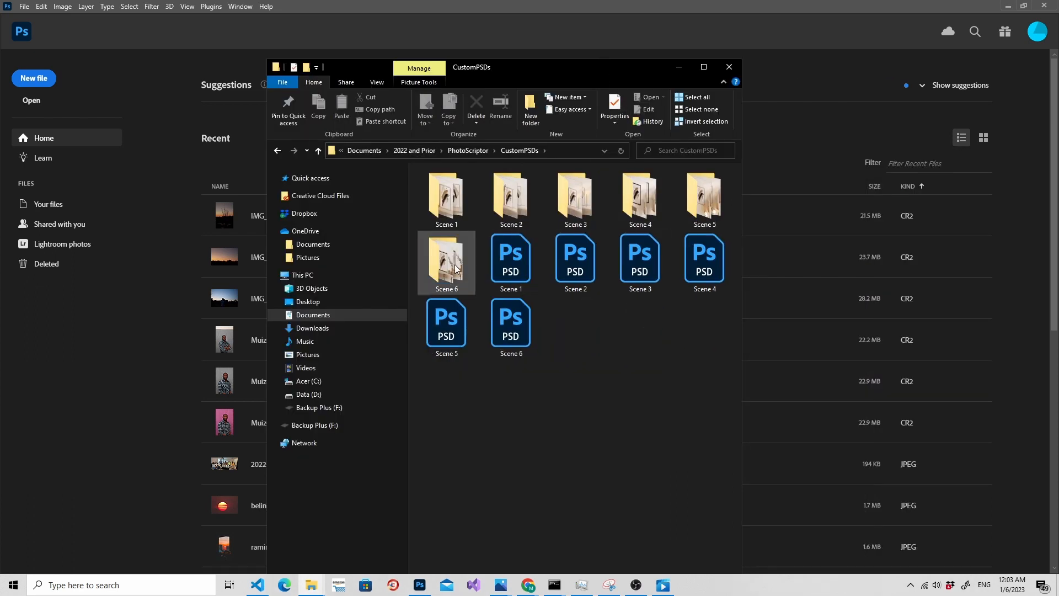
pyautogui.moveTo(448, 271)
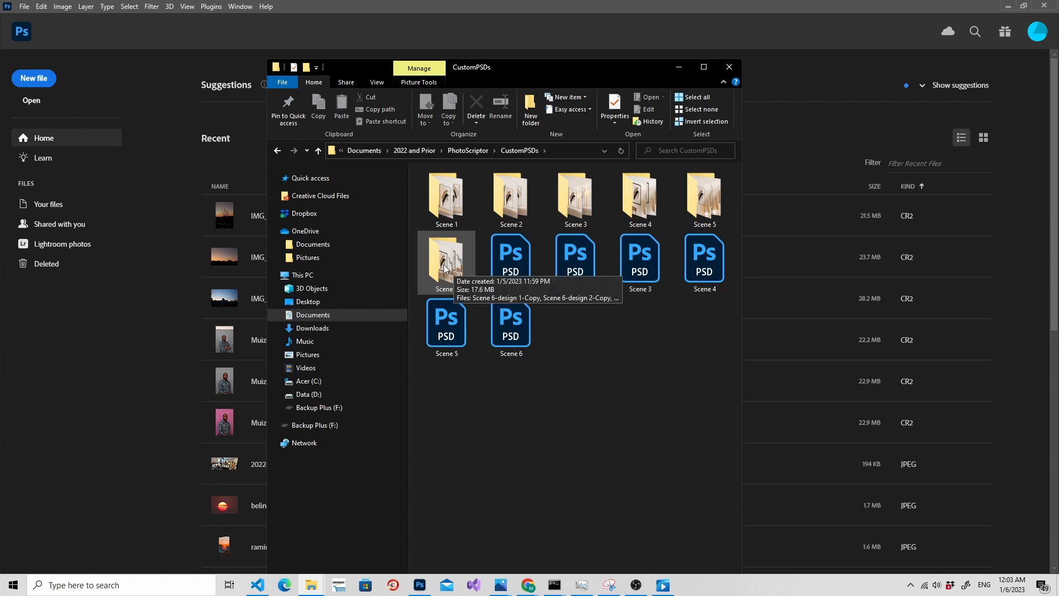
pyautogui.doubleClick(451, 199)
pyautogui.doubleClick(455, 200)
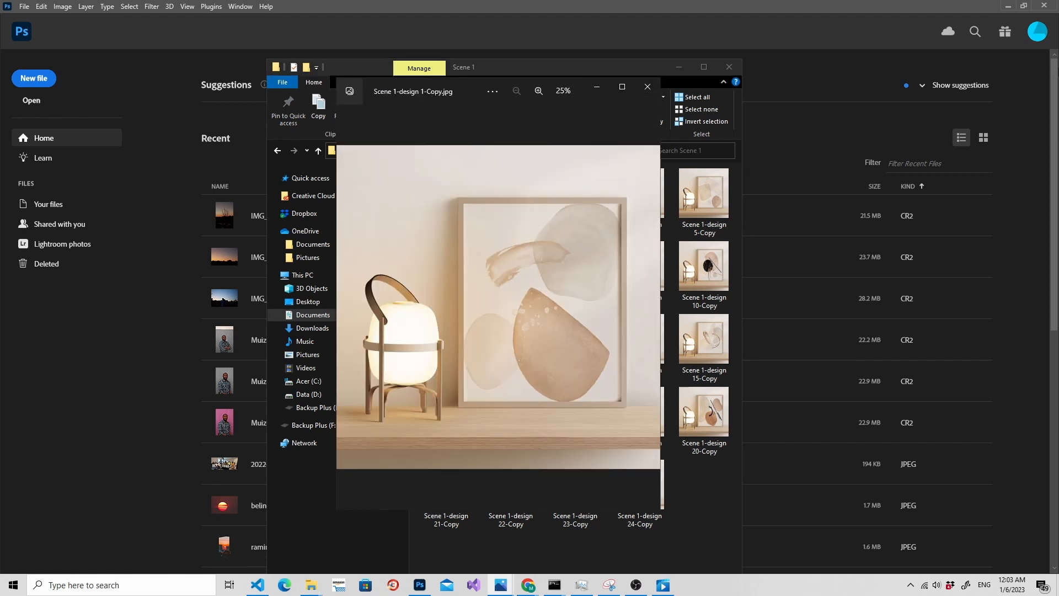
# Page forward through the Scene 1 mockups up to Scene 1-design 24-Copy
pyautogui.press('Right')
pyautogui.press('Right')
pyautogui.press('Right')
pyautogui.press('Right')
pyautogui.press('Right')
pyautogui.press('Right')
pyautogui.press('Right')
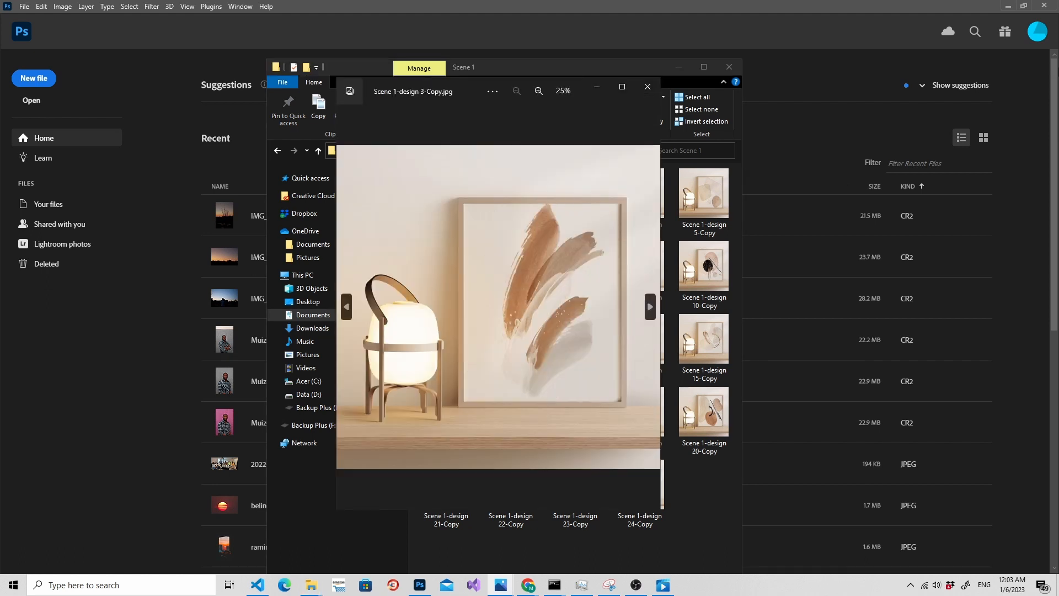
pyautogui.press('Right')
pyautogui.press('Right')
pyautogui.press('Right')
pyautogui.press('Right')
pyautogui.press('Right')
pyautogui.press('Right')
pyautogui.press('Right')
pyautogui.press('Right')
pyautogui.press('Right')
pyautogui.press('Right')
pyautogui.press('Right')
pyautogui.press('Right')
pyautogui.press('Right')
pyautogui.press('Right')
pyautogui.press('Right')
pyautogui.press('Right')
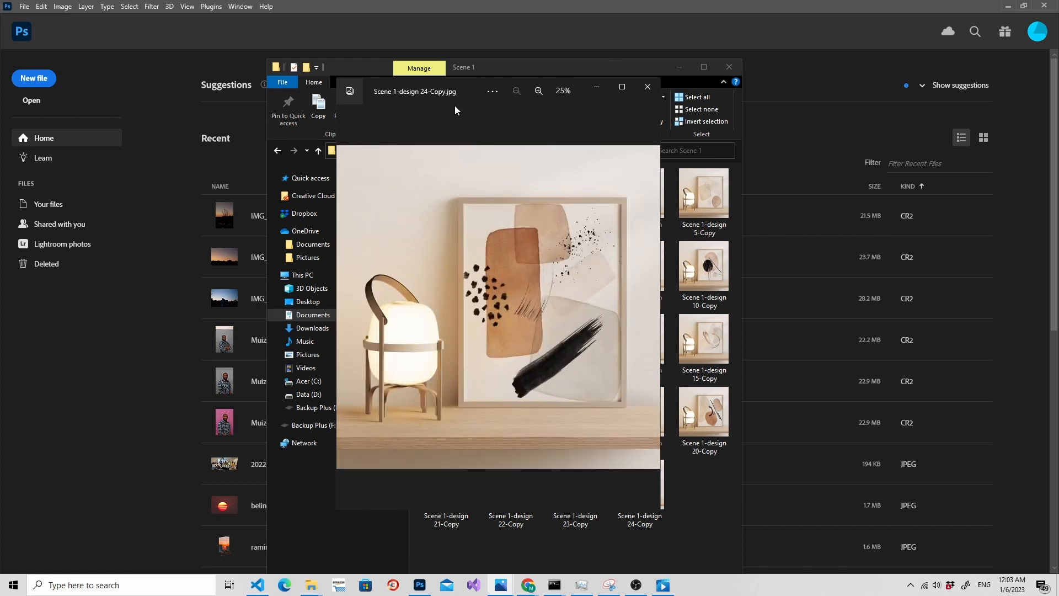
# Move the Scene 1 image viewer aside and open Scene 2-design 1-Copy from the Scene 2 output folder next to it
pyautogui.moveTo(453, 94); pyautogui.dragTo(191, 91)
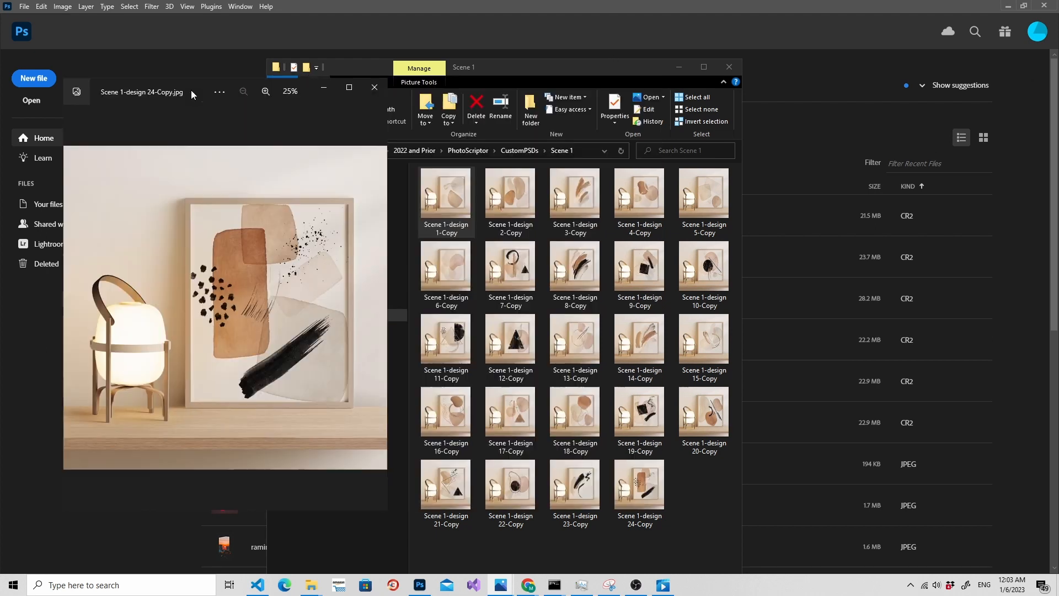
pyautogui.click(540, 148)
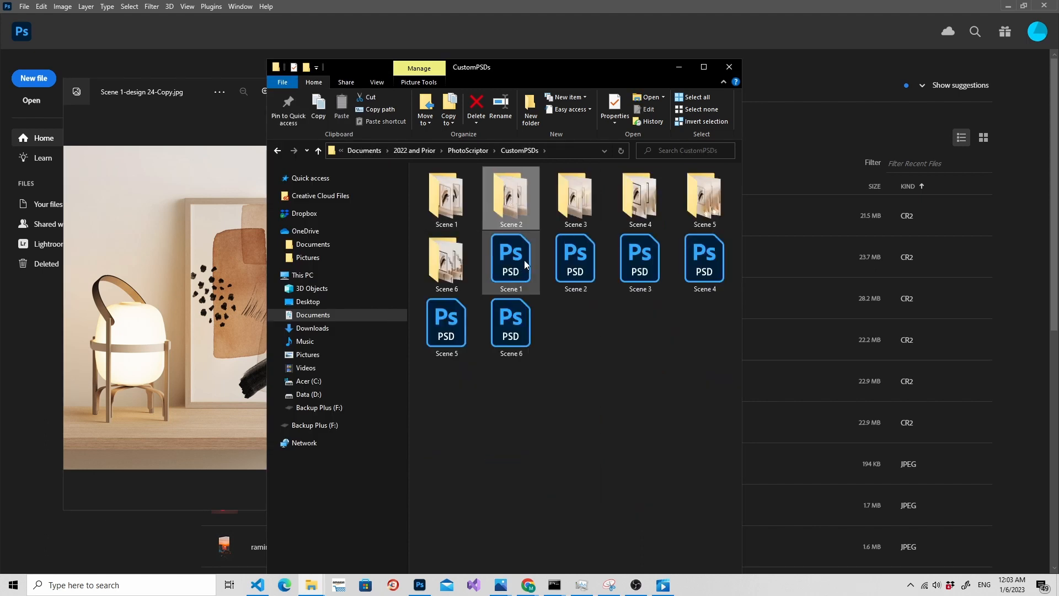
pyautogui.doubleClick(511, 201)
pyautogui.moveTo(533, 68); pyautogui.dragTo(627, 69)
pyautogui.doubleClick(551, 197)
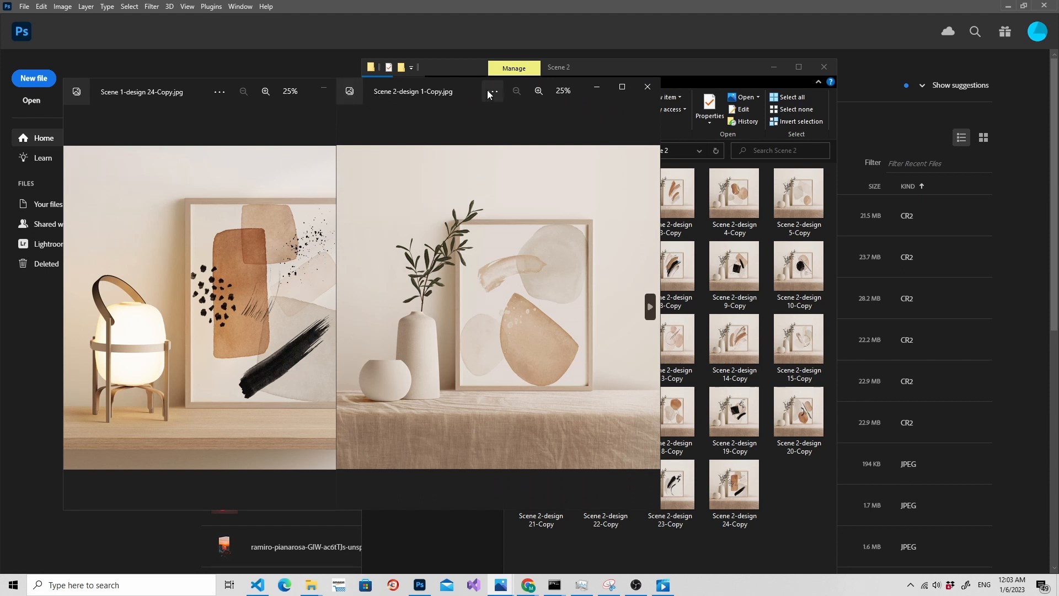
pyautogui.moveTo(464, 90); pyautogui.dragTo(625, 100)
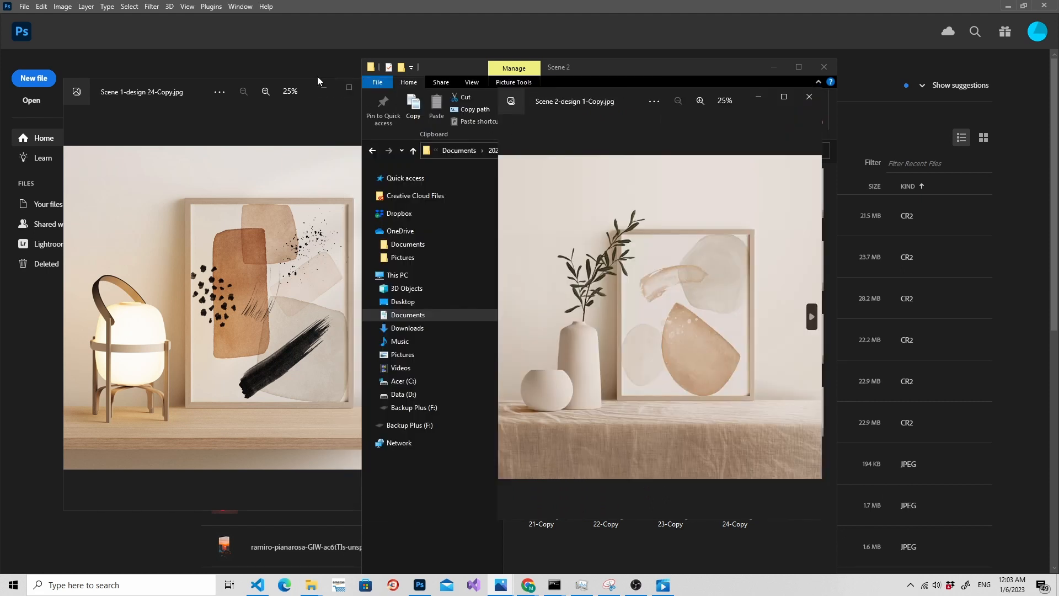
# Minimize File Explorer and tile the Scene 1 and Scene 2 image viewers side by side, each filling half the screen
pyautogui.click(190, 83)
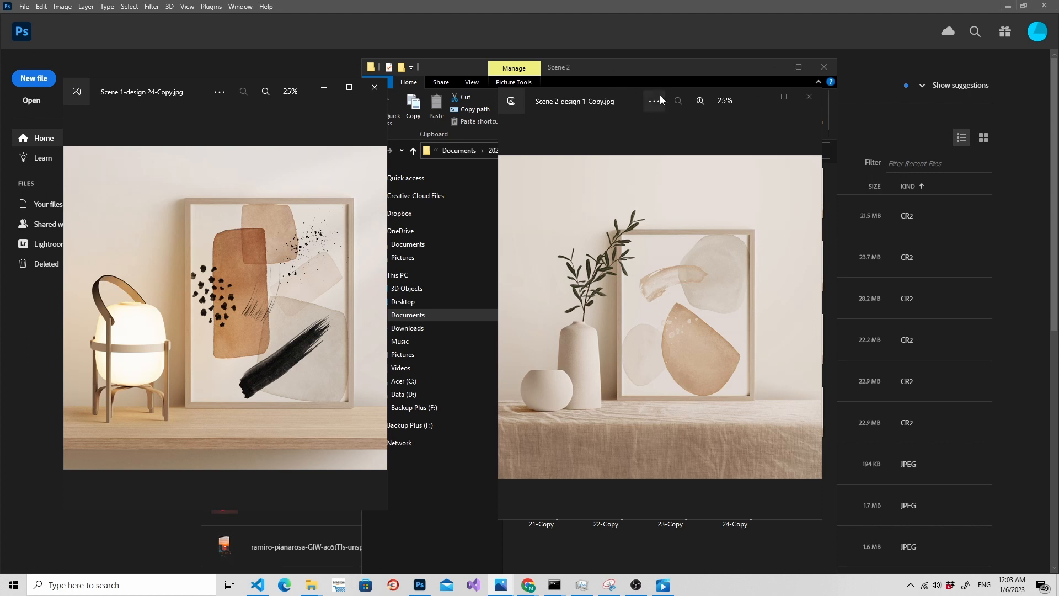
pyautogui.click(632, 99)
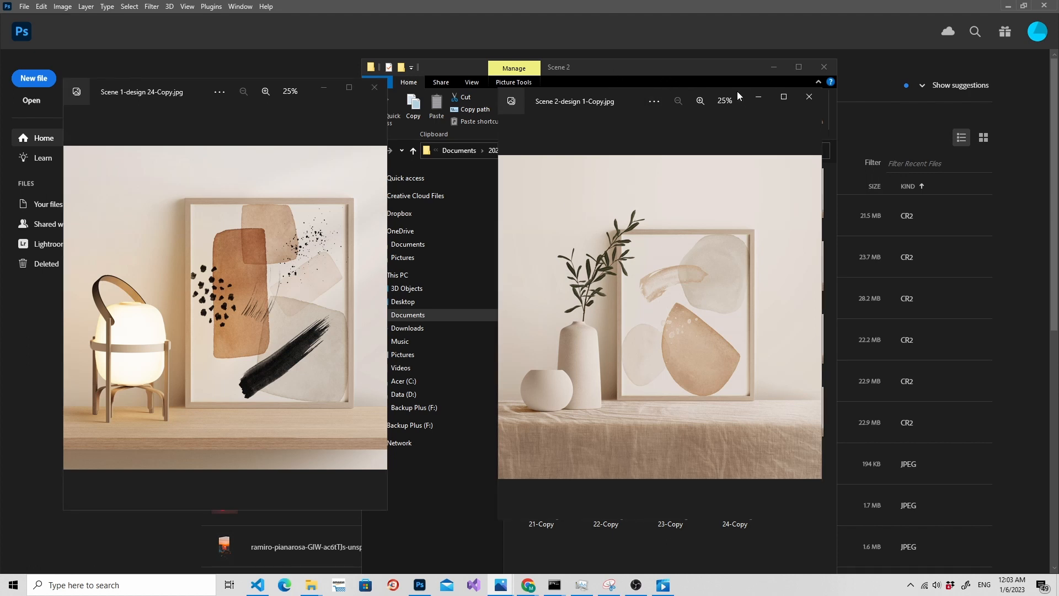
pyautogui.click(732, 67)
pyautogui.moveTo(732, 67); pyautogui.dragTo(838, 54)
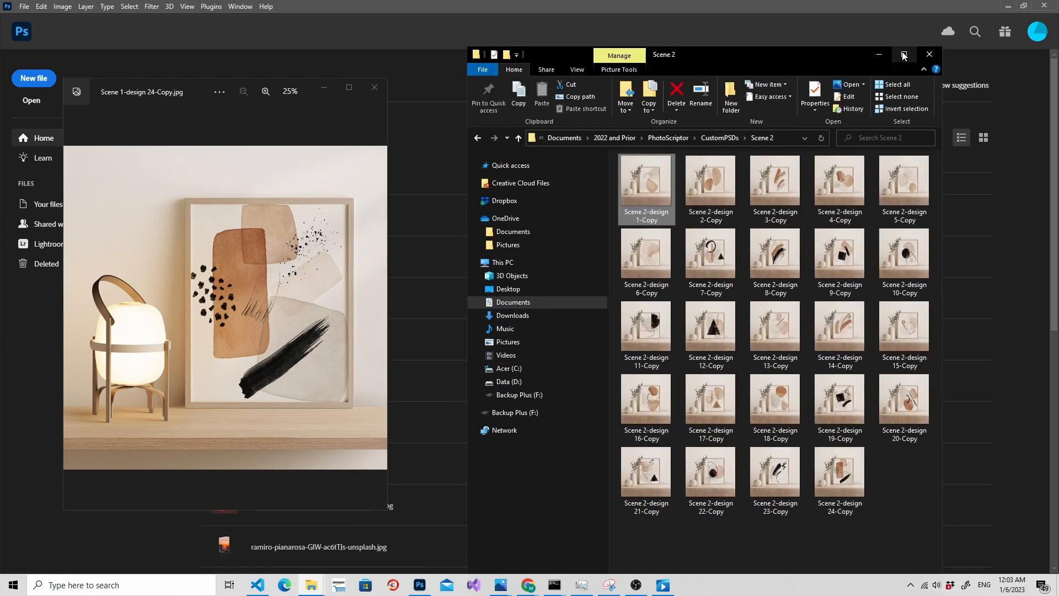
pyautogui.click(868, 55)
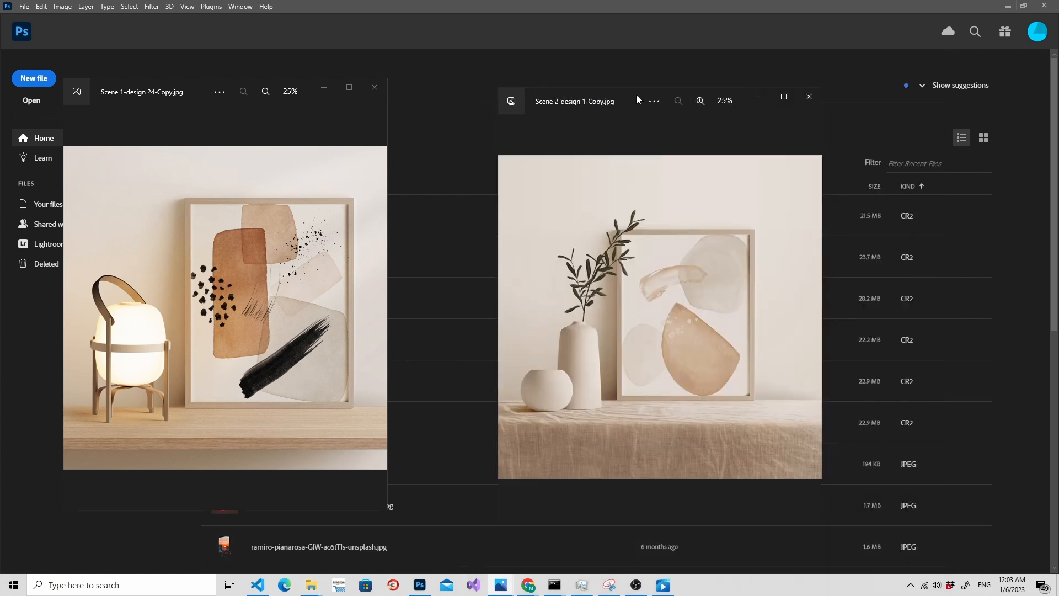
pyautogui.press('super+Right')
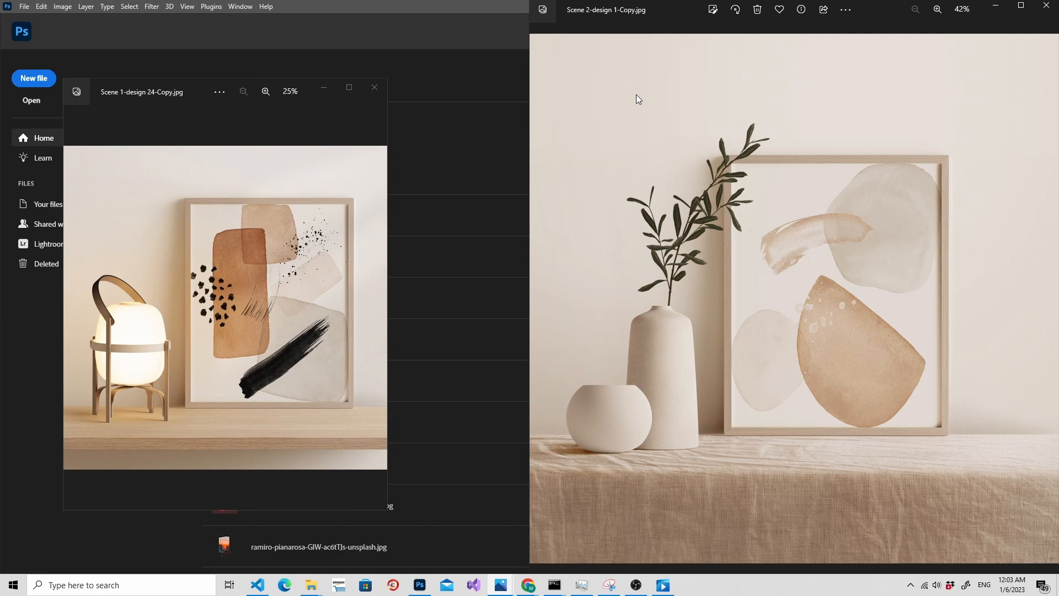
pyautogui.press('super+Left')
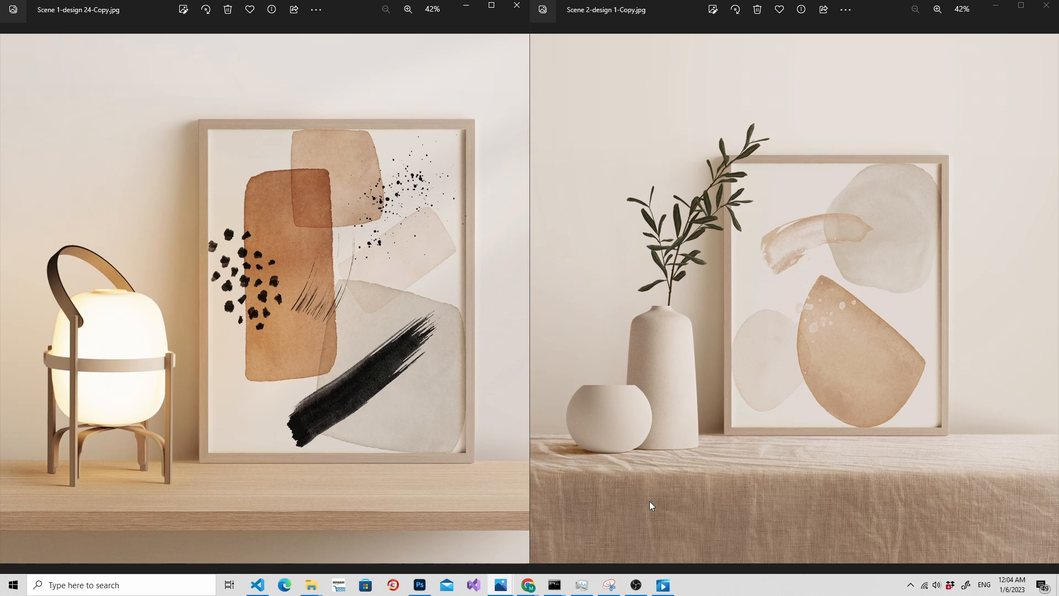
# Page back through the Scene 1 mockups to Scene 1-design 1-Copy to compare it with Scene 2-design 1-Copy
pyautogui.press('Left')
pyautogui.press('Left')
pyautogui.press('Left')
pyautogui.press('Left')
pyautogui.press('Left')
pyautogui.press('Left')
pyautogui.press('Left')
pyautogui.press('Left')
pyautogui.press('Left')
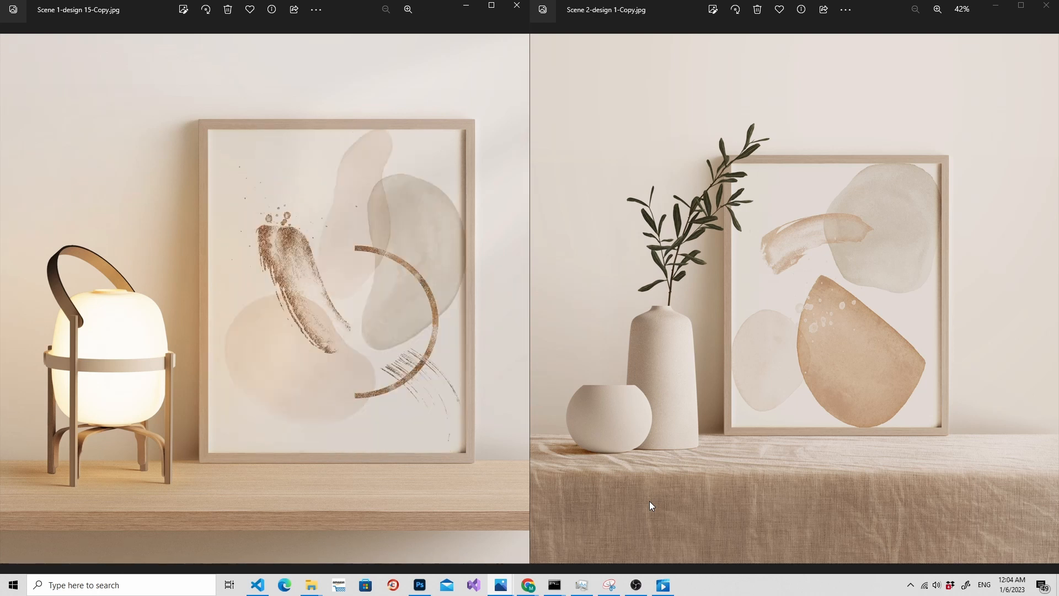
pyautogui.press('Left')
pyautogui.press('Left')
pyautogui.press('Left')
pyautogui.press('Left')
pyautogui.press('Left')
pyautogui.press('Left')
pyautogui.press('Left')
pyautogui.press('Left')
pyautogui.press('Left')
pyautogui.press('Left')
pyautogui.press('Left')
pyautogui.press('Left')
pyautogui.press('Left')
pyautogui.press('Left')
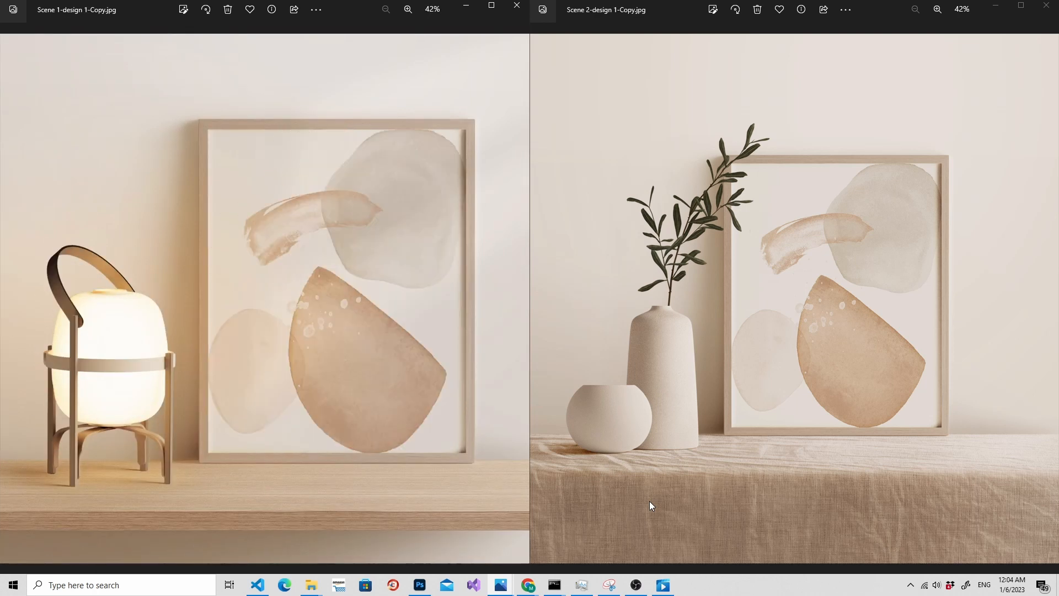